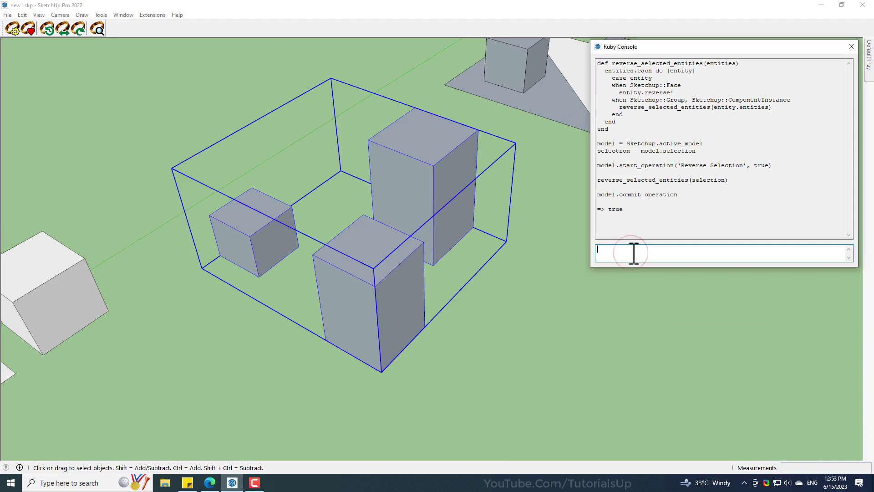
Step: Run the reverse_selected_entities script on the selected nested group of boxes, and undo the face reversal
{"action": "key", "text": "Return"}
{"action": "key", "text": "ctrl+z"}
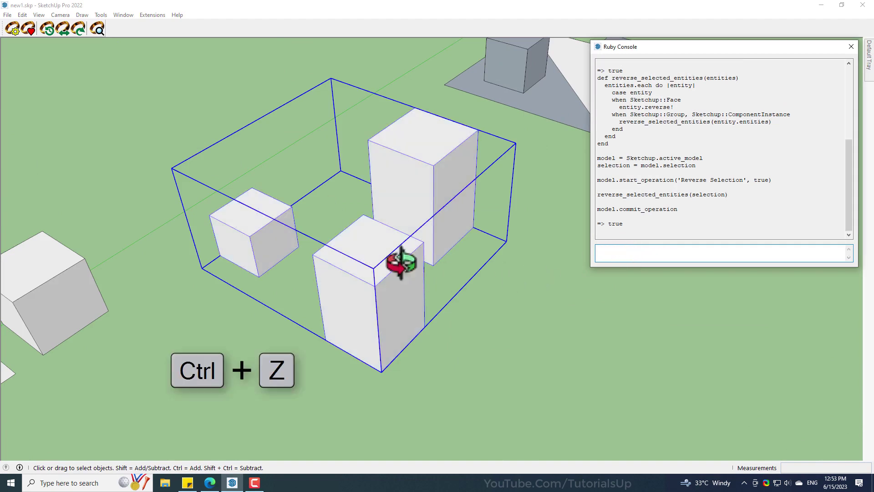
{"action": "middle_click_drag", "start_coordinate": [404, 263], "coordinate": [419, 291]}
{"action": "key", "text": "ctrl+z"}
Step: Recall the face-reversing script in the Ruby Console and run it again on the selection
{"action": "left_click", "coordinate": [644, 250]}
{"action": "key", "text": "Up"}
{"action": "key", "text": "Return"}
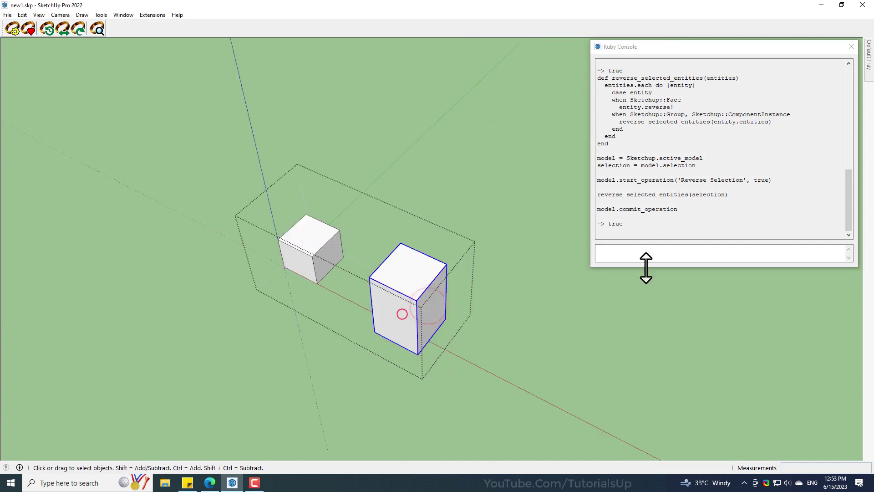
{"action": "left_click", "coordinate": [641, 254]}
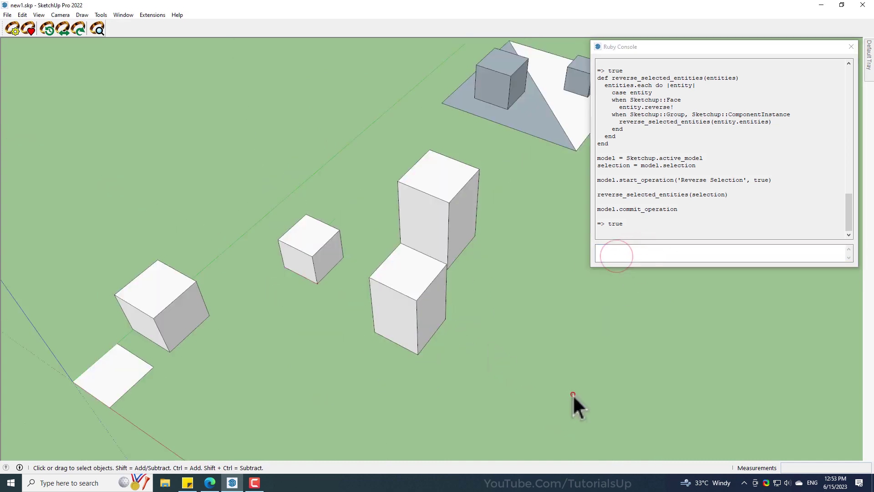
{"action": "middle_click_drag", "start_coordinate": [575, 404], "coordinate": [541, 321]}
{"action": "scroll", "coordinate": [162, 269], "scroll_direction": "up", "scroll_amount": 2}
{"action": "middle_click_drag", "start_coordinate": [162, 269], "coordinate": [227, 274], "text": "shift"}
{"action": "scroll", "coordinate": [237, 278], "scroll_direction": "up", "scroll_amount": 2}
{"action": "middle_click_drag", "start_coordinate": [296, 300], "coordinate": [262, 320]}
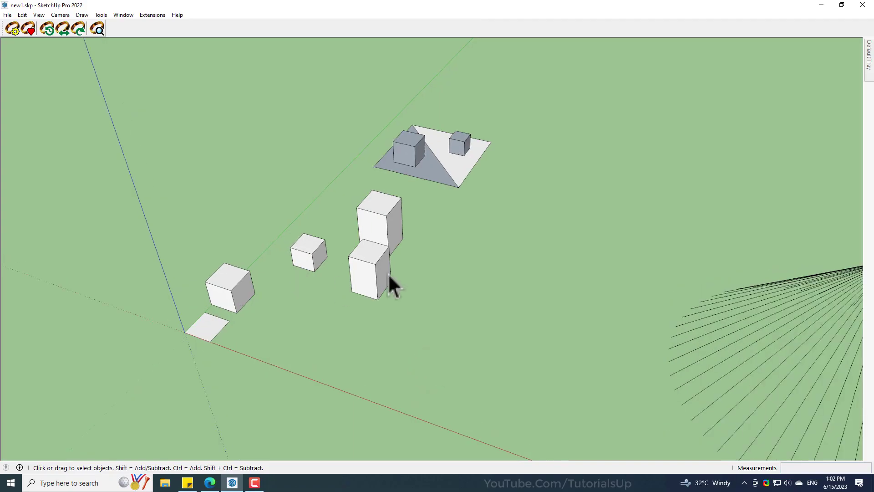
{"action": "mouse_move", "coordinate": [390, 277]}
{"action": "middle_mouse_down"}
{"action": "mouse_move", "coordinate": [392, 250]}
{"action": "mouse_move", "coordinate": [403, 277]}
{"action": "middle_mouse_up"}
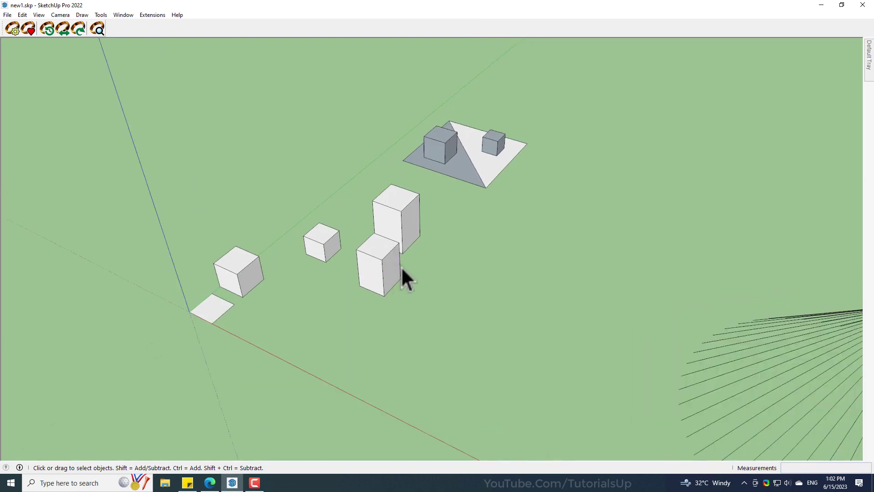
Step: Minimize SketchUp, open the Icons folder on the desktop and look over its PNG icon images
{"action": "left_click", "coordinate": [820, 5]}
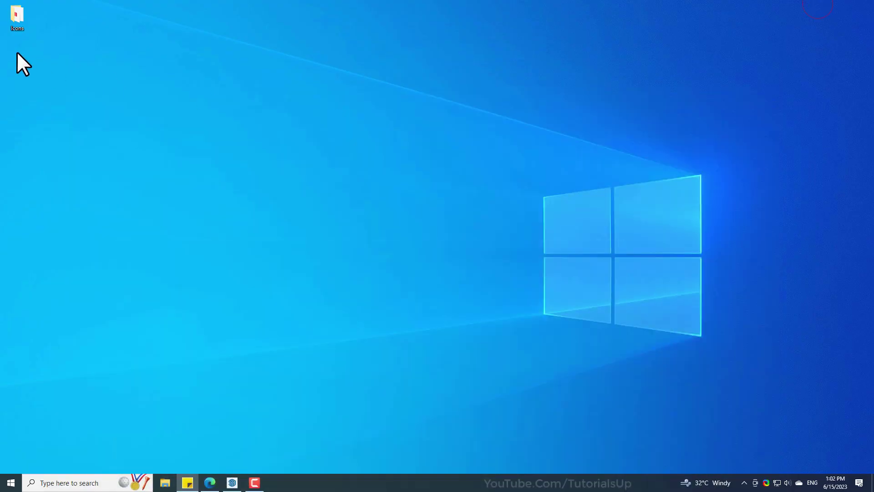
{"action": "double_click", "coordinate": [15, 10]}
{"action": "left_click_drag", "start_coordinate": [283, 128], "coordinate": [138, 105]}
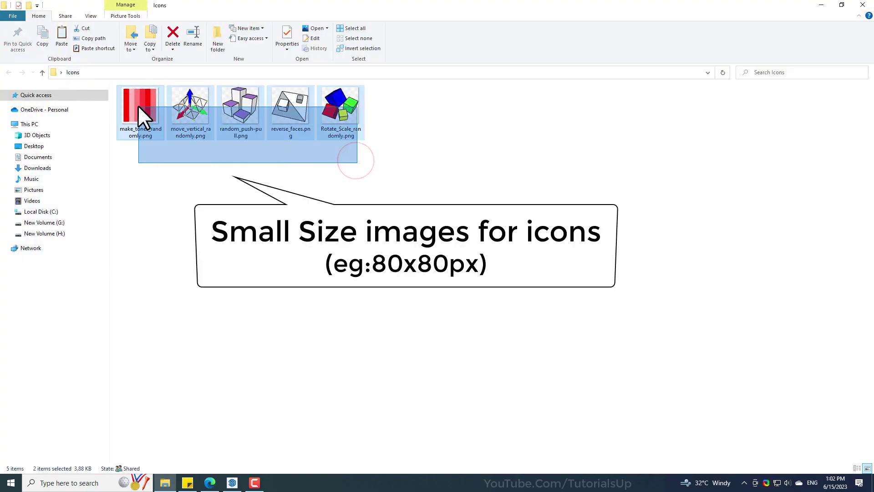
{"action": "left_click", "coordinate": [255, 218]}
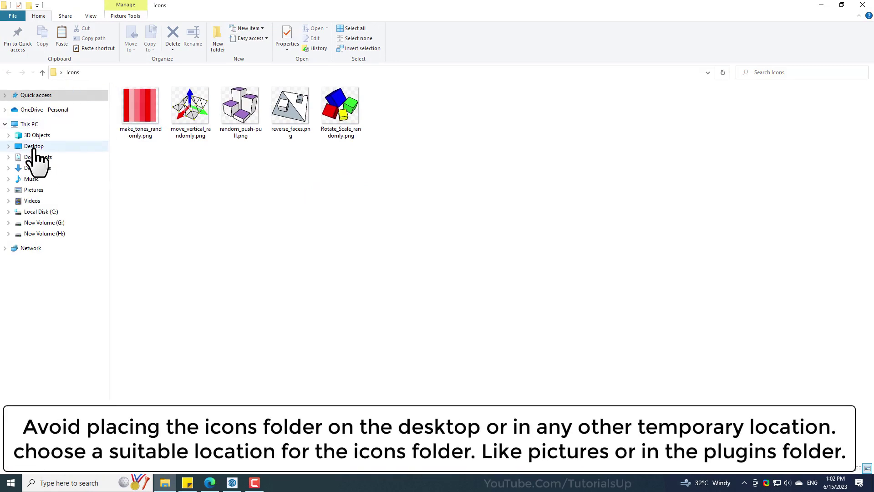
Step: Copy the Icons folder from the Desktop into the Pictures folder and close File Explorer
{"action": "left_click", "coordinate": [35, 146]}
{"action": "left_click", "coordinate": [132, 122]}
{"action": "right_click", "coordinate": [132, 121]}
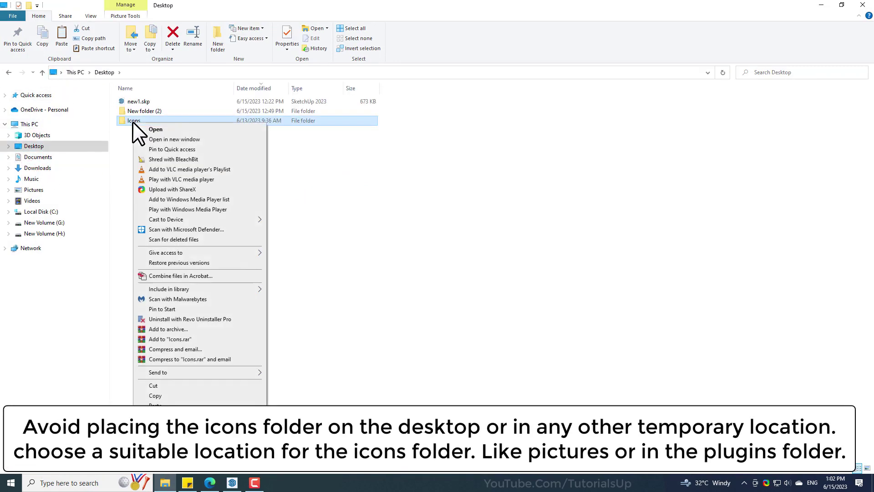
{"action": "left_click", "coordinate": [168, 394]}
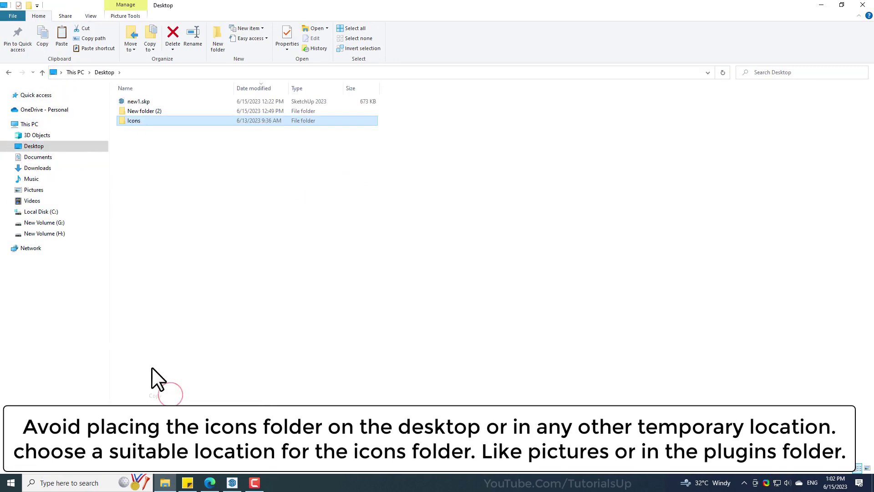
{"action": "left_click", "coordinate": [36, 189]}
{"action": "right_click", "coordinate": [235, 176]}
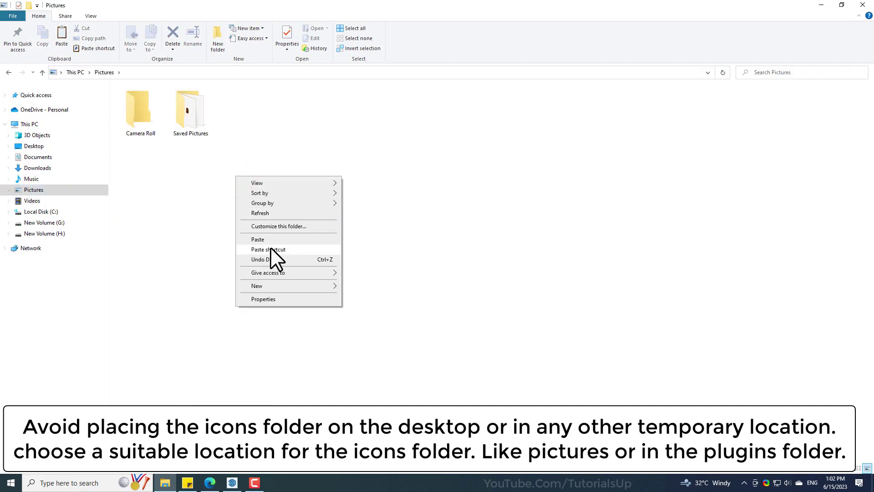
{"action": "left_click", "coordinate": [270, 239]}
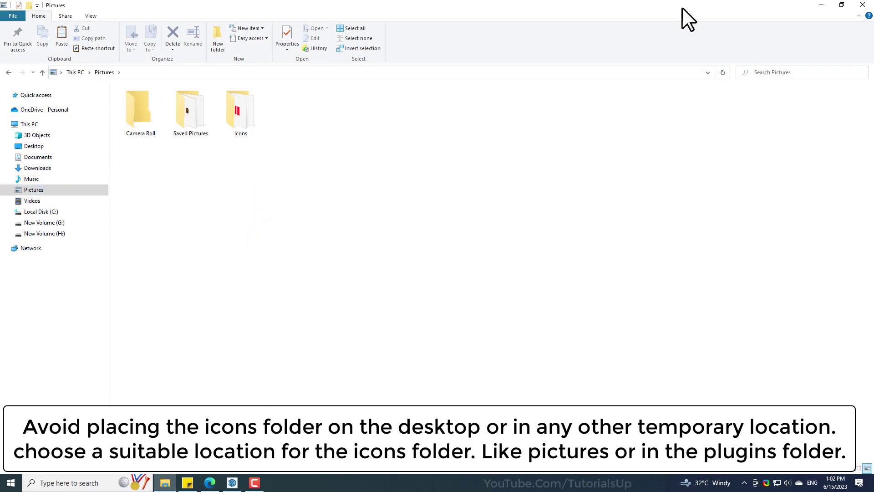
{"action": "left_click", "coordinate": [862, 6]}
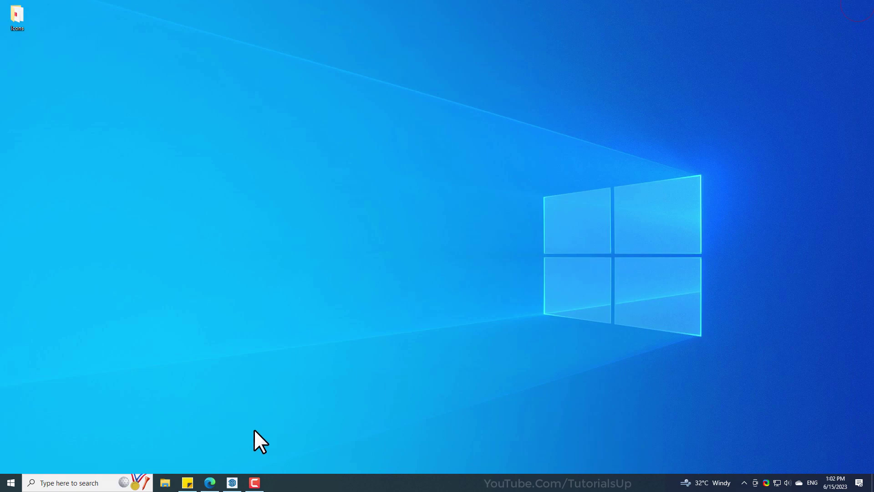
Step: Switch to SketchUp and start a new Ruby script personal command in the LordOfTheToolbars Master Toolbar Manager
{"action": "left_click", "coordinate": [237, 481]}
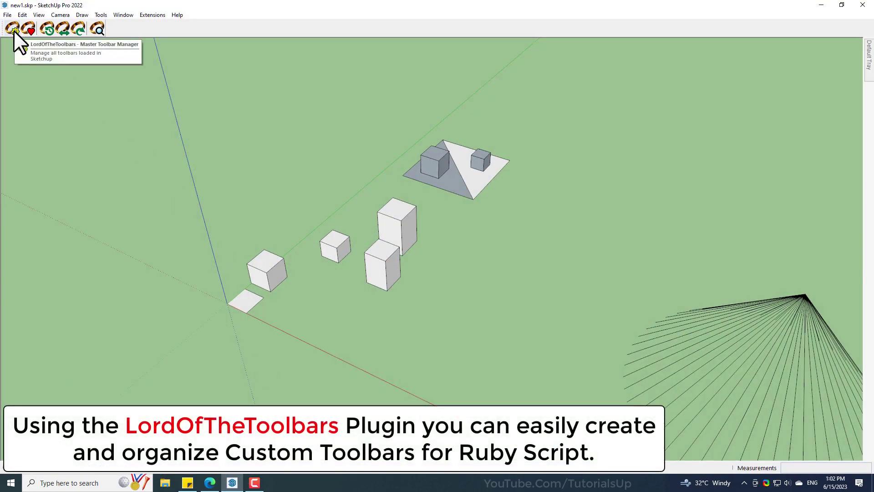
{"action": "left_click", "coordinate": [13, 30]}
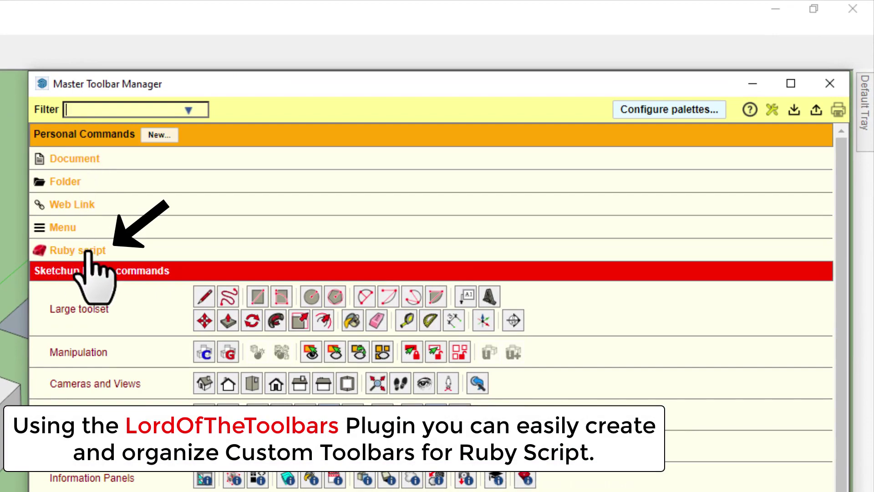
{"action": "left_click", "coordinate": [85, 250]}
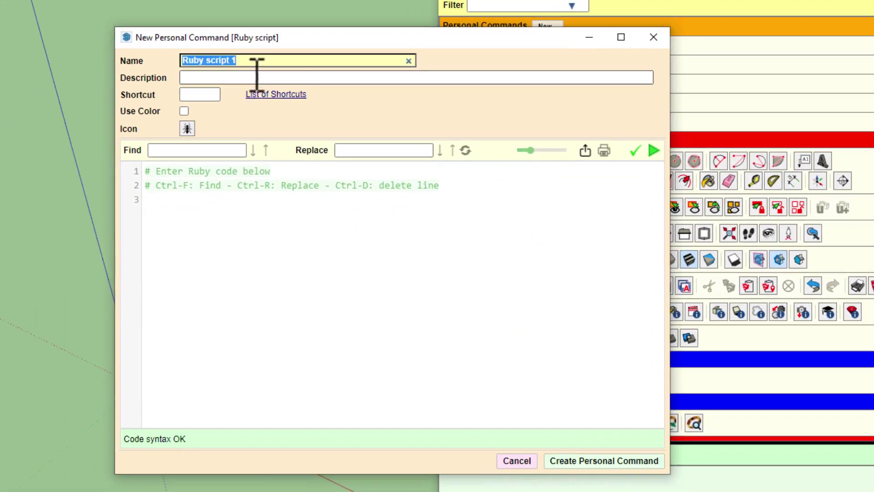
Step: Name the command "Reverse Nested Groups Or Components" and give it the description "By: ChatGPT"
{"action": "left_click_drag", "start_coordinate": [270, 60], "coordinate": [184, 56]}
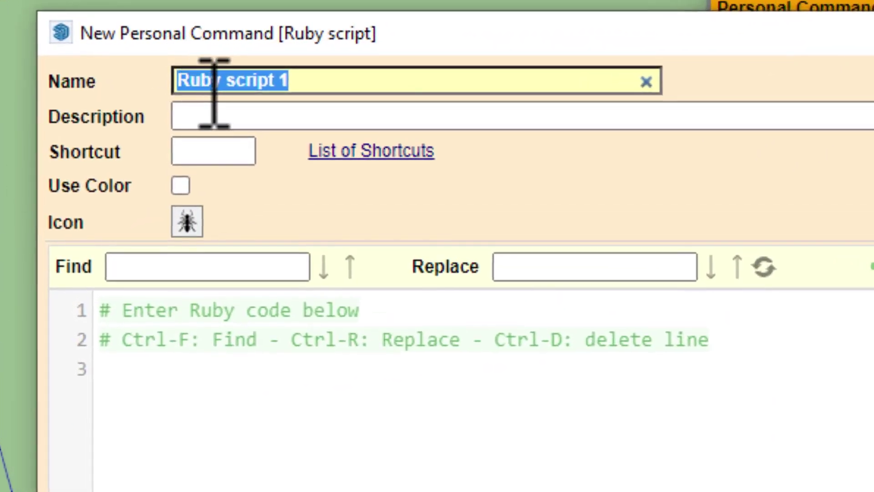
{"action": "type", "text": "Reverse Nest"}
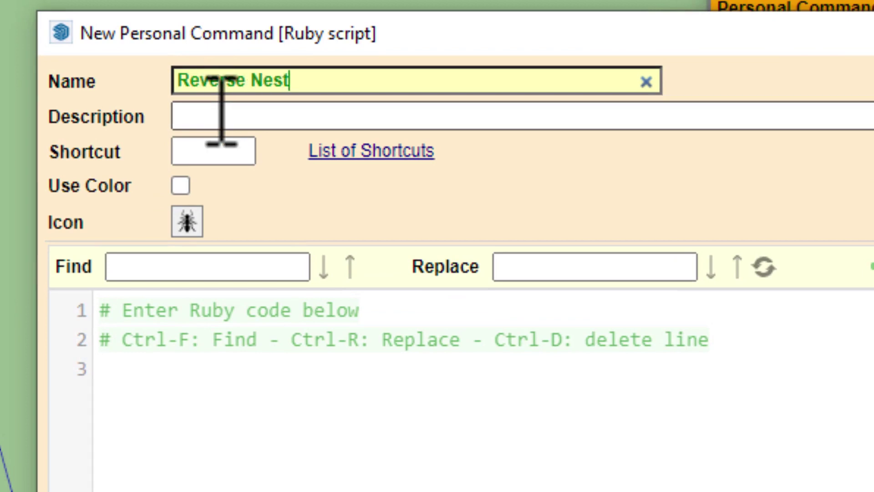
{"action": "type", "text": "ed Groups Or Components"}
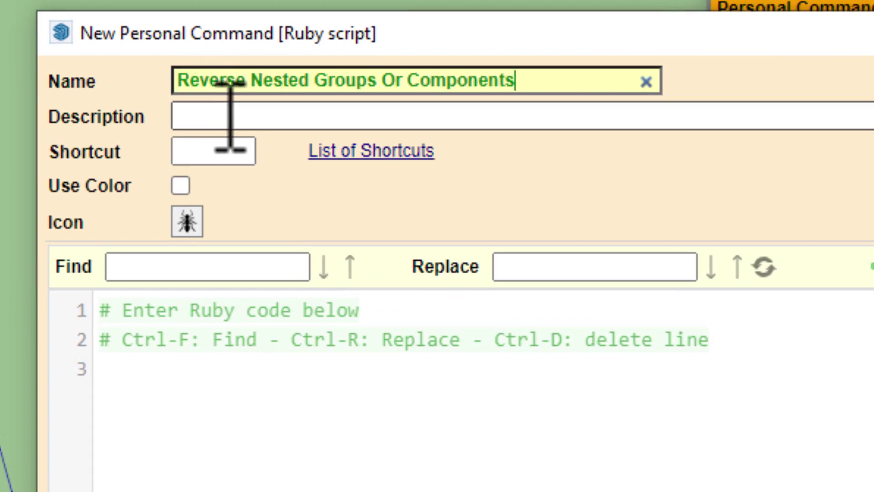
{"action": "left_click", "coordinate": [231, 116]}
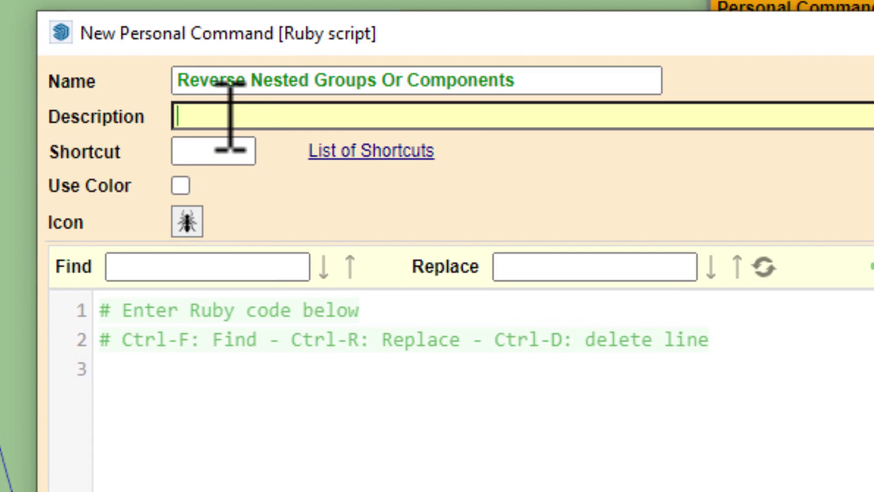
{"action": "type", "text": "By: ChatGPT"}
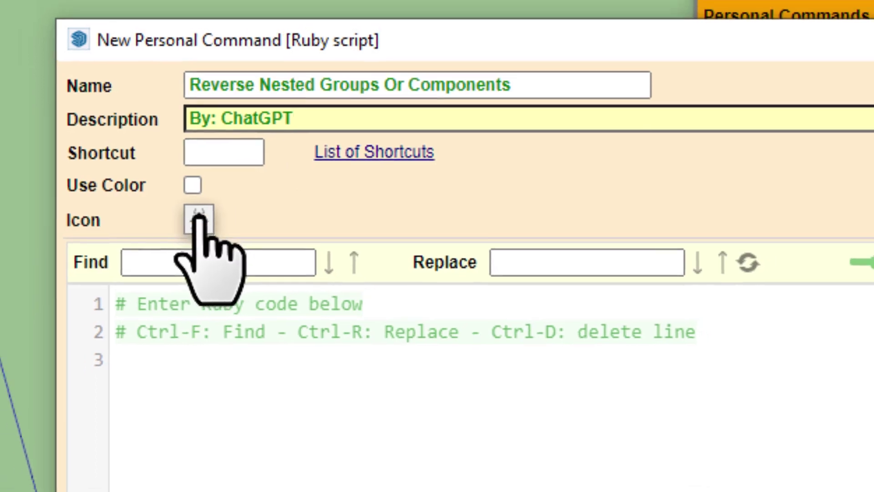
Step: Assign reverse_faces.png from the Icons folder in Pictures as the command's custom icon
{"action": "left_click", "coordinate": [199, 220]}
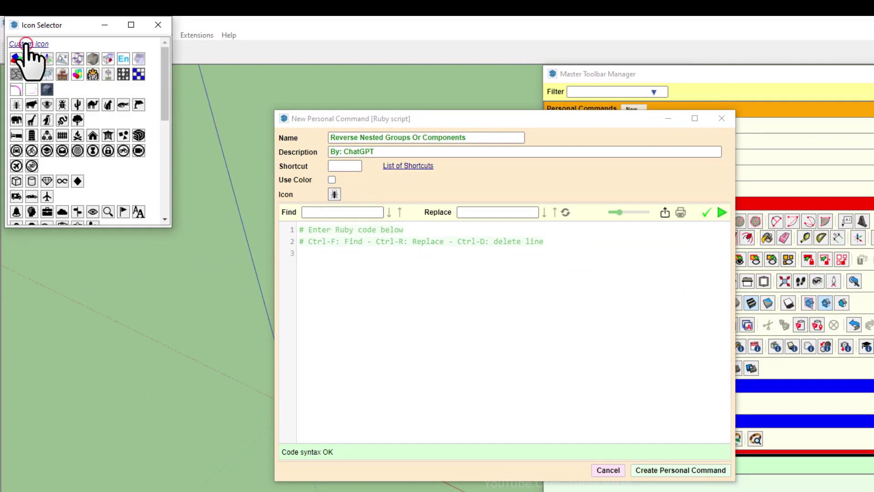
{"action": "left_click", "coordinate": [29, 44]}
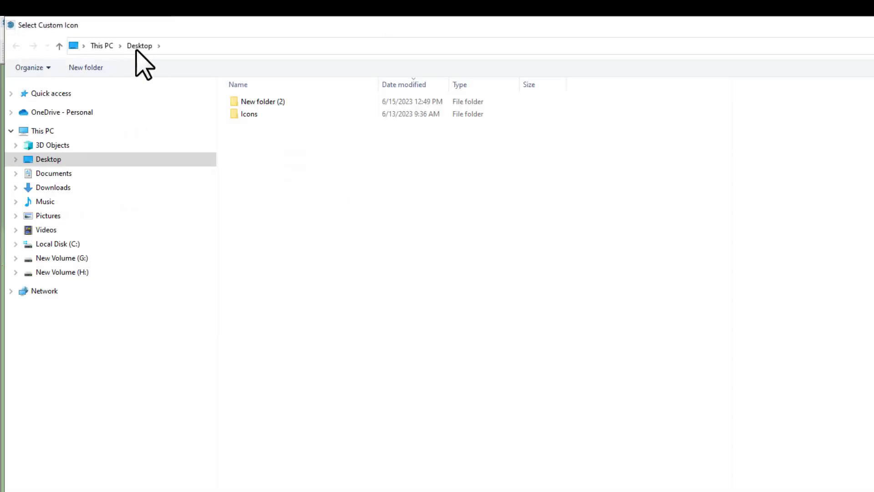
{"action": "left_click", "coordinate": [45, 216]}
{"action": "double_click", "coordinate": [314, 116]}
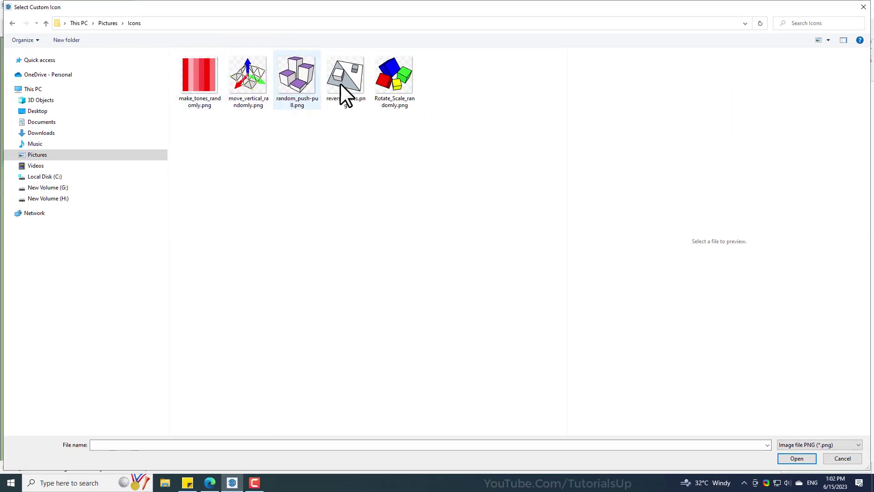
{"action": "left_click", "coordinate": [346, 80]}
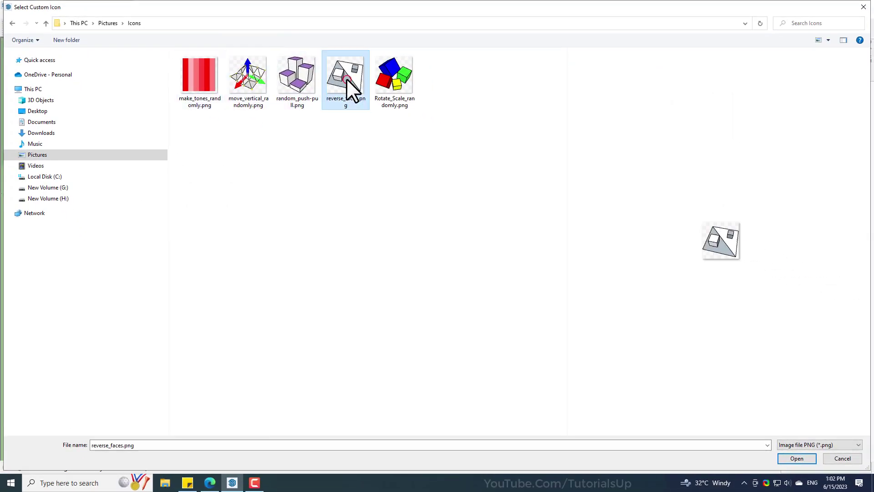
{"action": "left_click", "coordinate": [796, 459]}
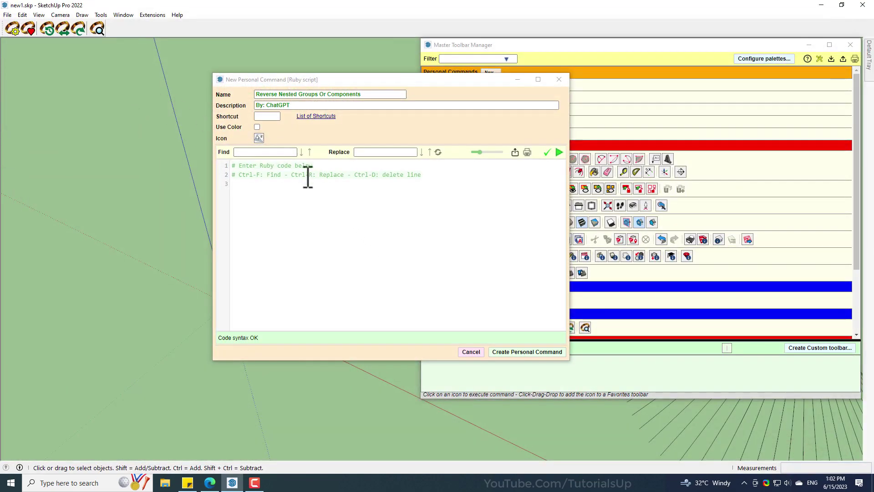
Step: Switch to ChatGPT in the browser, copy the Ruby script that reverses selected faces, and return to SketchUp
{"action": "left_click", "coordinate": [210, 487]}
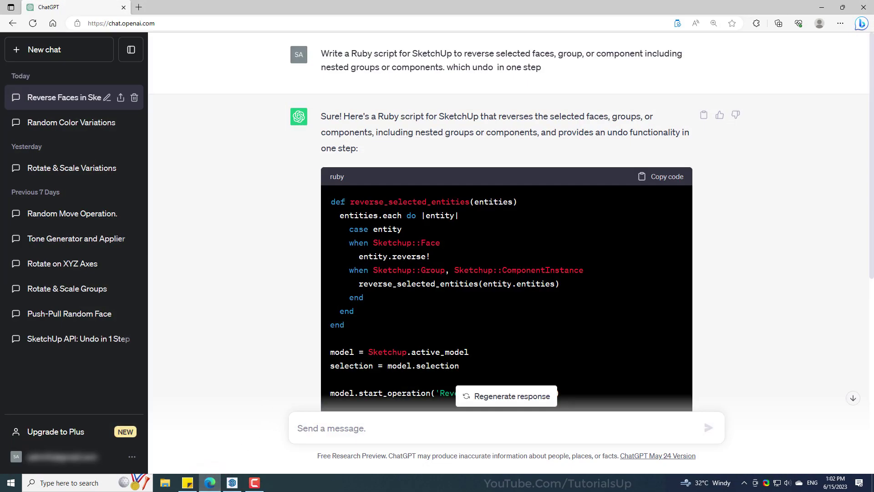
{"action": "scroll", "coordinate": [515, 275], "scroll_direction": "up", "scroll_amount": 5}
{"action": "scroll", "coordinate": [514, 275], "scroll_direction": "up", "scroll_amount": 2}
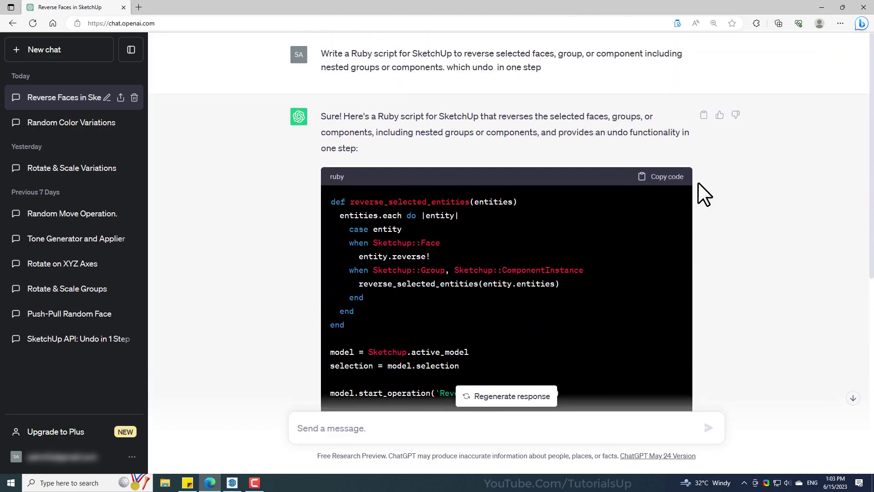
{"action": "left_click", "coordinate": [666, 176]}
{"action": "left_click", "coordinate": [819, 7]}
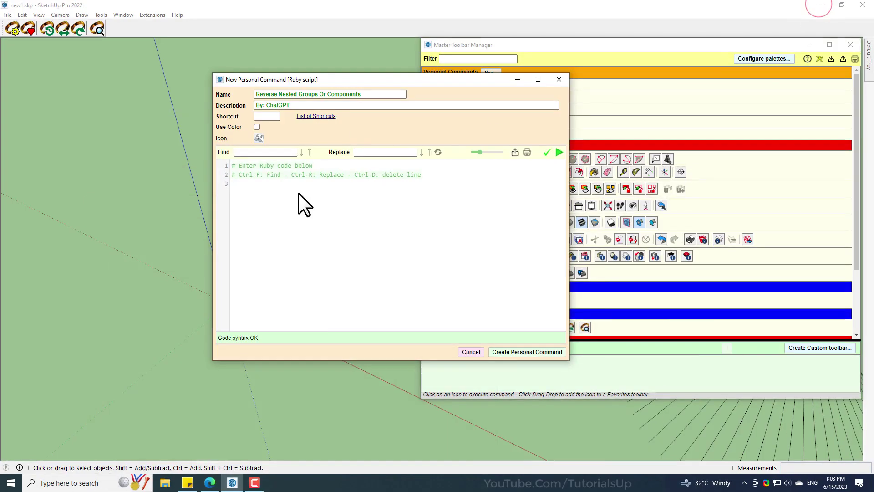
Step: Replace the placeholder comments with the copied Ruby script and create the personal command
{"action": "left_click_drag", "start_coordinate": [456, 177], "coordinate": [124, 166]}
{"action": "key", "text": "Delete"}
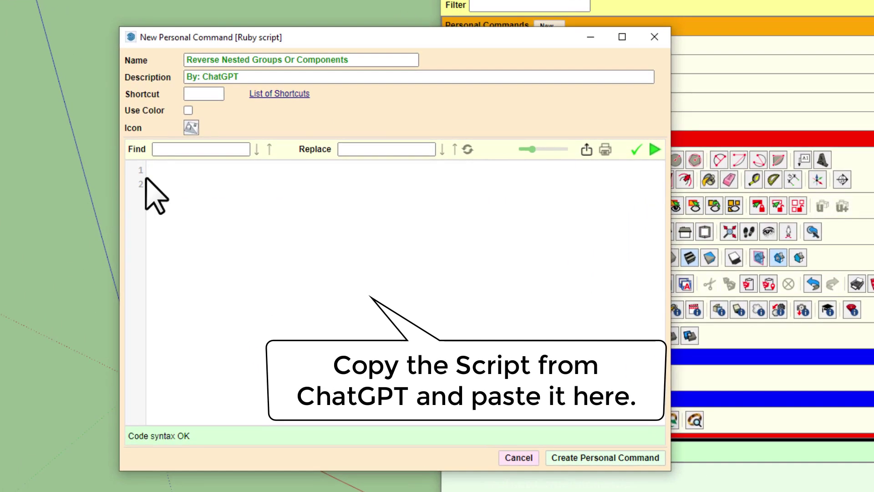
{"action": "key", "text": "ctrl+v"}
{"action": "scroll", "coordinate": [398, 248], "scroll_direction": "up", "scroll_amount": 1}
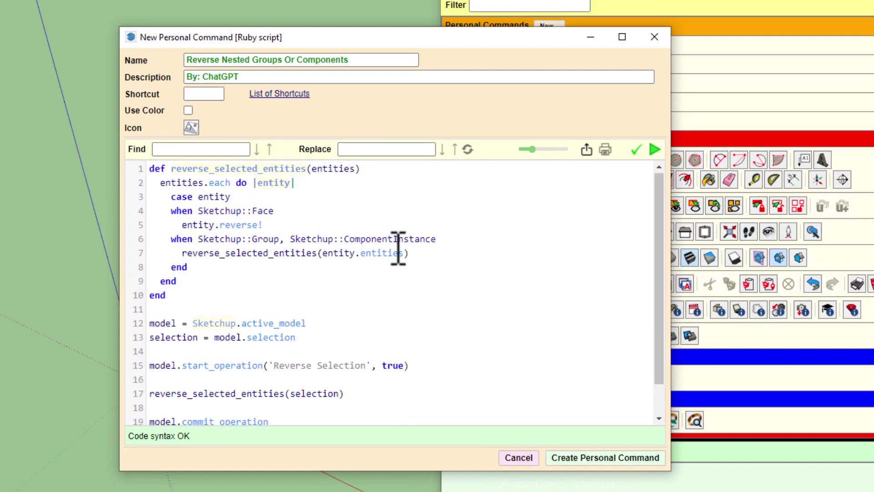
{"action": "scroll", "coordinate": [398, 248], "scroll_direction": "down", "scroll_amount": 1}
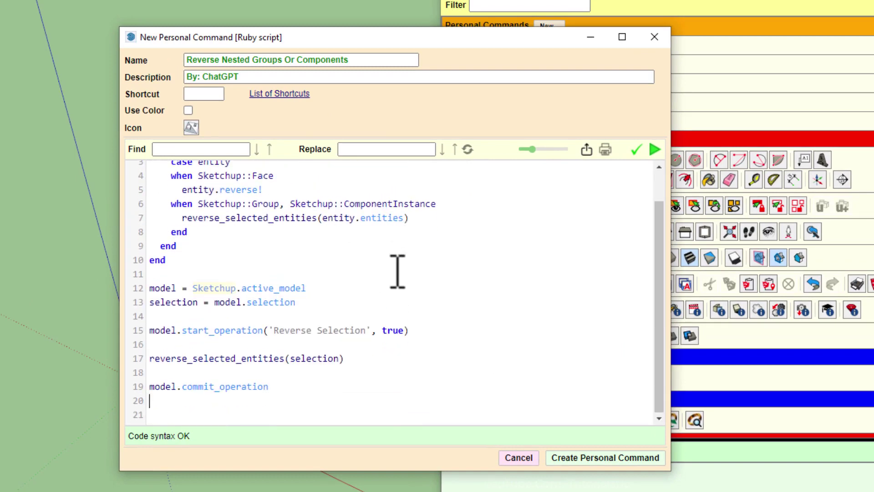
{"action": "left_click", "coordinate": [600, 457]}
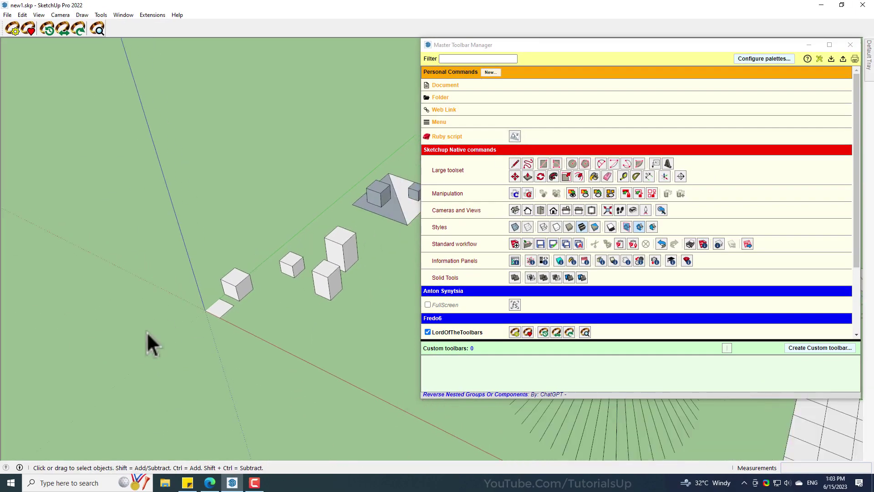
Step: Select the nested group of three boxes and reverse its faces with the new Ruby script command
{"action": "scroll", "coordinate": [330, 290], "scroll_direction": "up", "scroll_amount": 4}
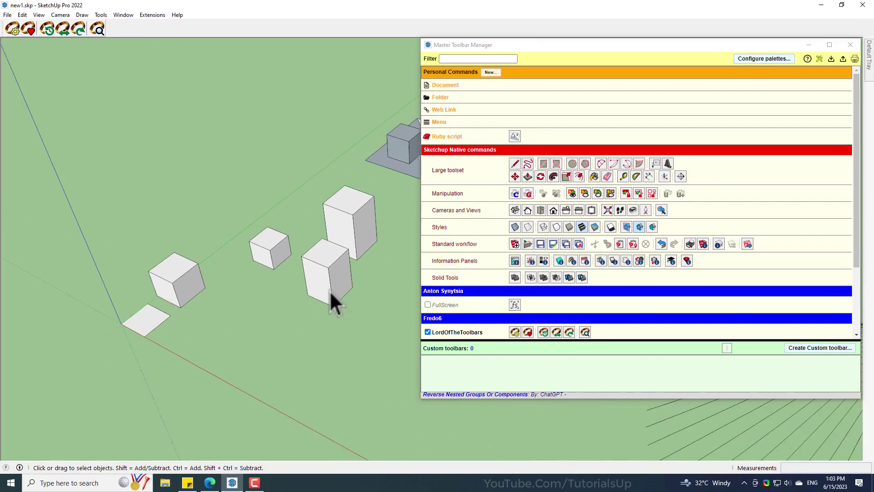
{"action": "left_click", "coordinate": [322, 267]}
{"action": "scroll", "coordinate": [379, 244], "scroll_direction": "up", "scroll_amount": 3}
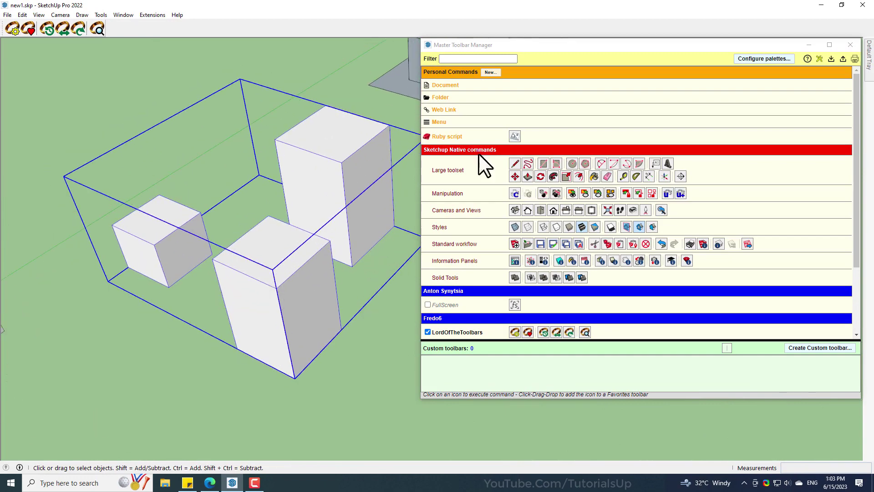
{"action": "left_click", "coordinate": [514, 137]}
{"action": "left_click", "coordinate": [530, 236]}
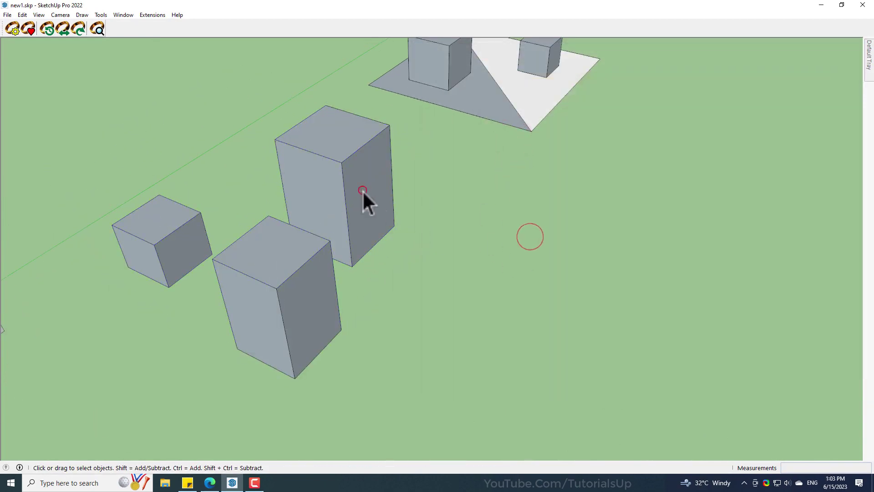
Step: Reselect the group of three boxes, reopen the Master Toolbar Manager and reverse the faces back with the Ruby script command
{"action": "left_click", "coordinate": [362, 190]}
{"action": "left_click", "coordinate": [17, 28]}
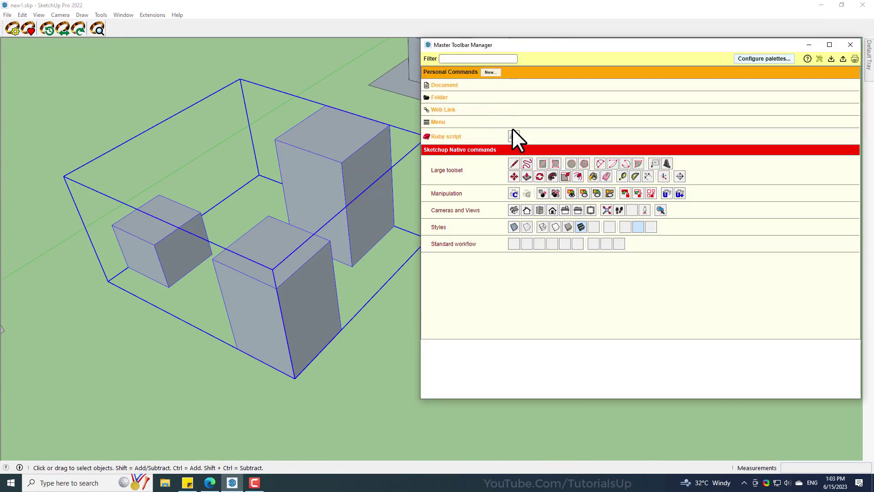
{"action": "left_click", "coordinate": [514, 137]}
{"action": "left_click", "coordinate": [514, 190]}
{"action": "scroll", "coordinate": [523, 184], "scroll_direction": "down", "scroll_amount": 3}
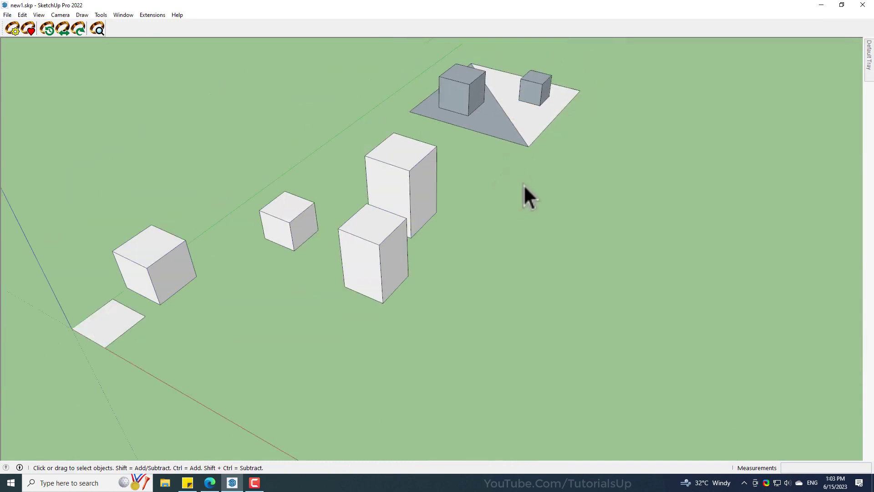
{"action": "left_click", "coordinate": [408, 190]}
{"action": "left_click", "coordinate": [103, 164]}
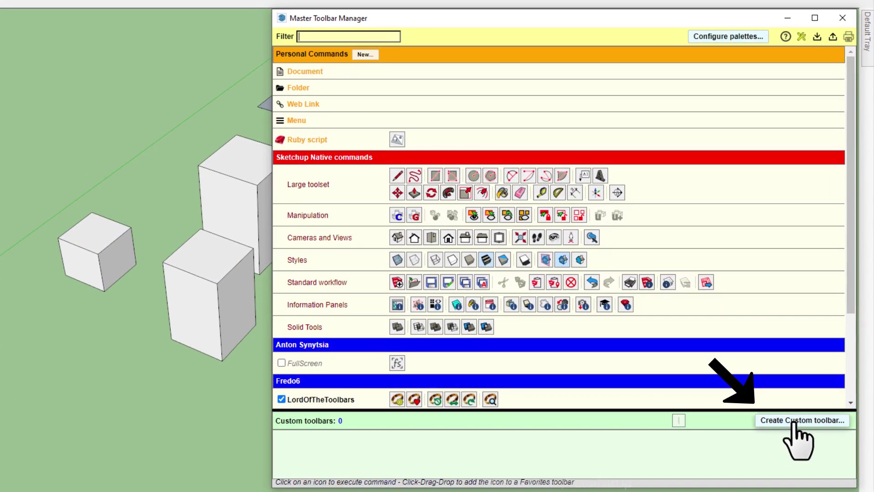
Step: Create a custom toolbar named "test" containing the reverse-faces command, and display it as a floating toolbar over the model
{"action": "left_click", "coordinate": [793, 423]}
{"action": "type", "text": "test"}
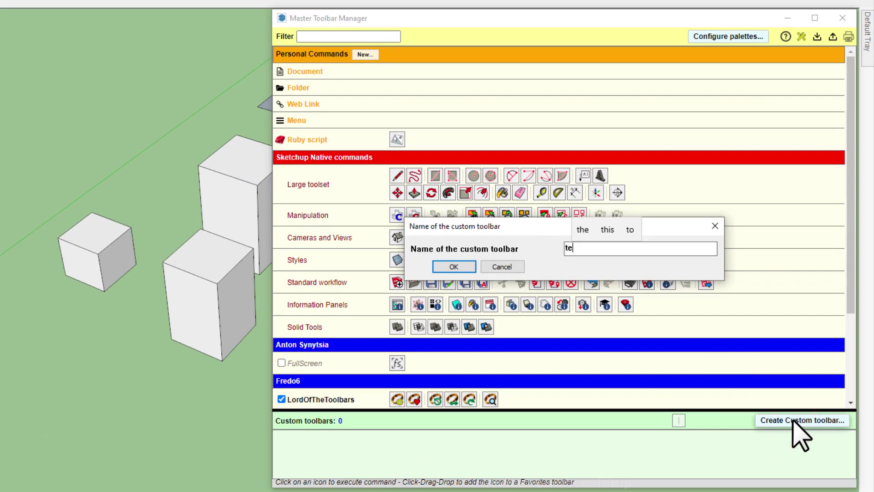
{"action": "left_click", "coordinate": [456, 266]}
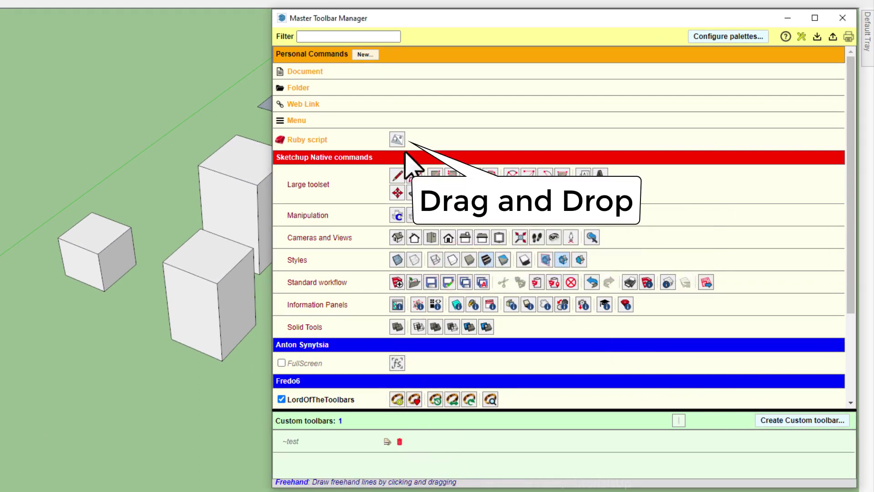
{"action": "left_click_drag", "start_coordinate": [396, 139], "coordinate": [413, 447]}
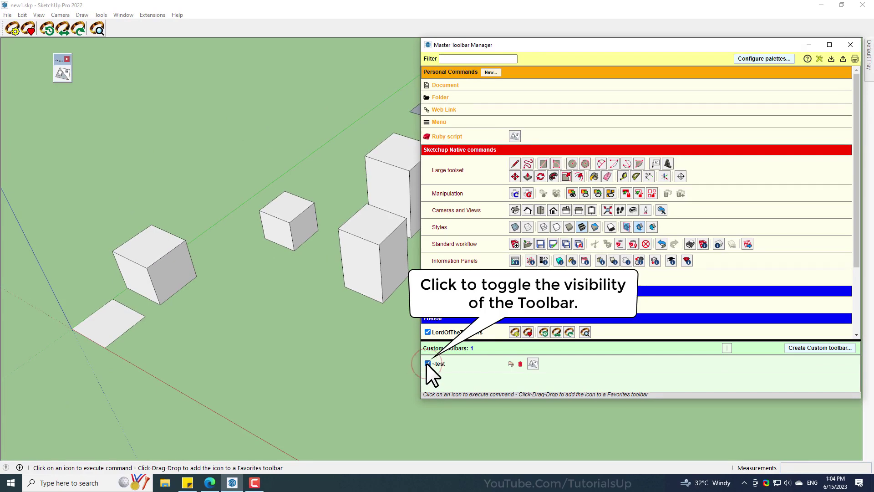
{"action": "left_click", "coordinate": [850, 44]}
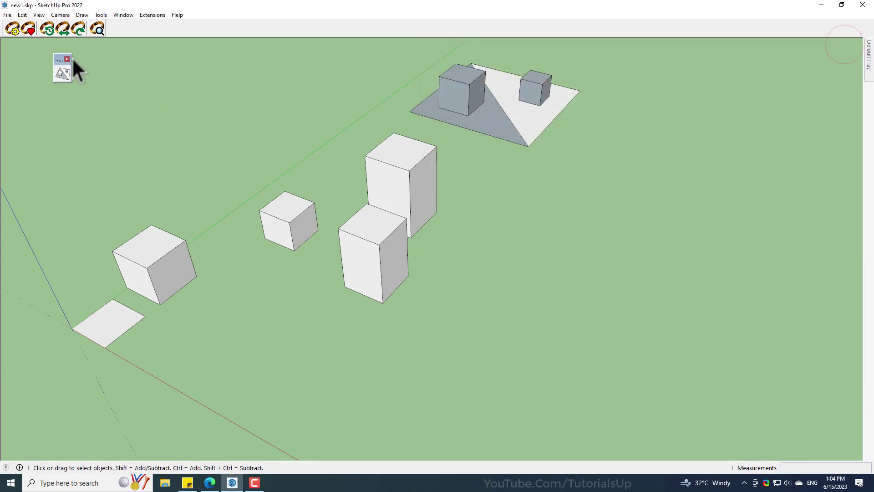
{"action": "left_click_drag", "start_coordinate": [72, 66], "coordinate": [151, 57]}
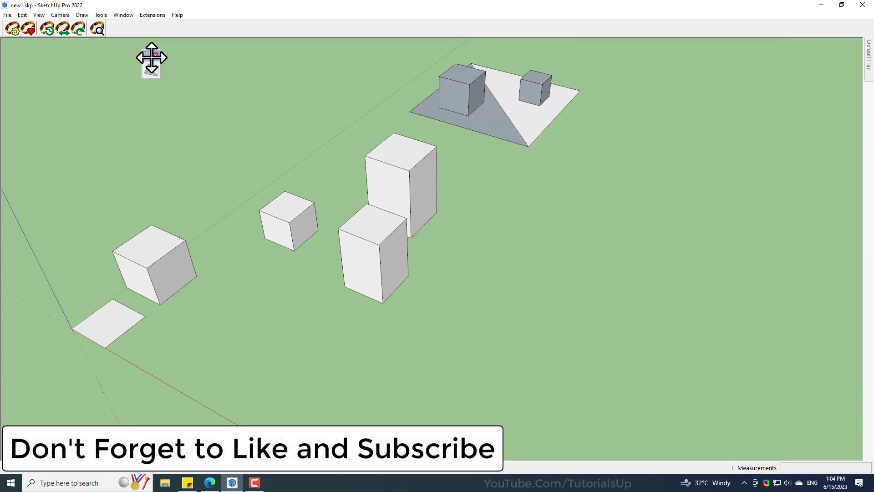
Step: Use the floating test toolbar to reverse the faces of the three-box group, then reverse them back
{"action": "left_click", "coordinate": [346, 258]}
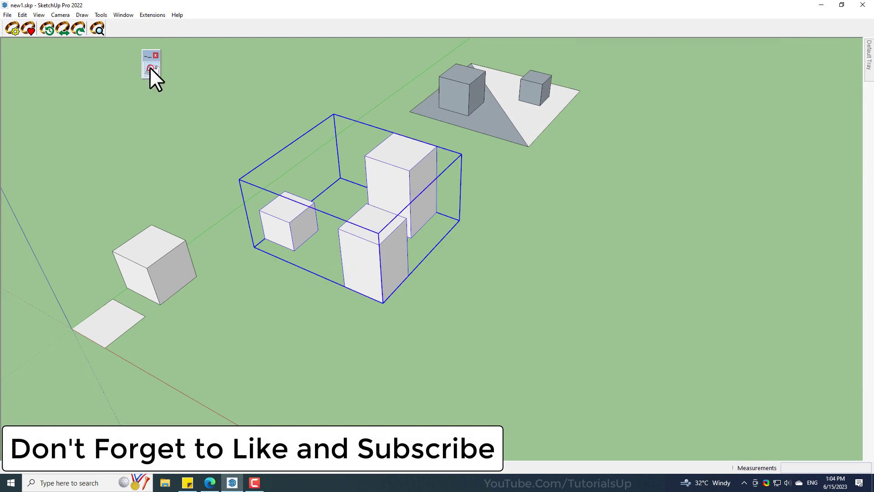
{"action": "left_click", "coordinate": [149, 69]}
{"action": "left_click", "coordinate": [195, 157]}
{"action": "left_click", "coordinate": [348, 253]}
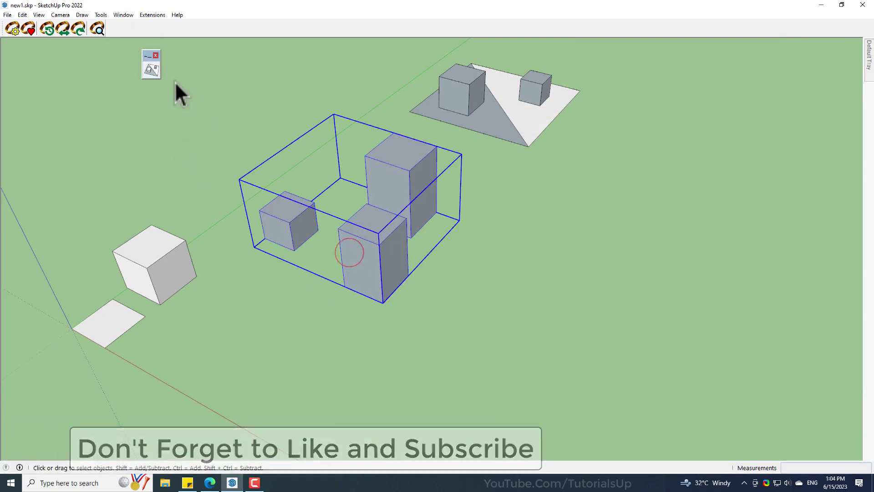
{"action": "left_click", "coordinate": [148, 67]}
Step: Select the single cube and the flat square together, reverse their faces twice from the test toolbar, and move the toolbar aside
{"action": "left_click", "coordinate": [152, 265]}
{"action": "left_click_drag", "start_coordinate": [212, 371], "coordinate": [91, 64]}
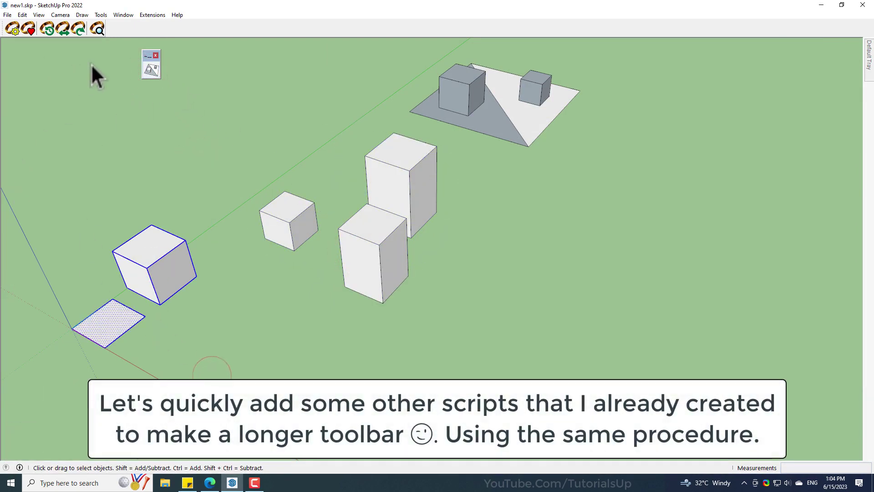
{"action": "left_click", "coordinate": [157, 69]}
{"action": "left_click", "coordinate": [156, 68]}
{"action": "left_click", "coordinate": [184, 92]}
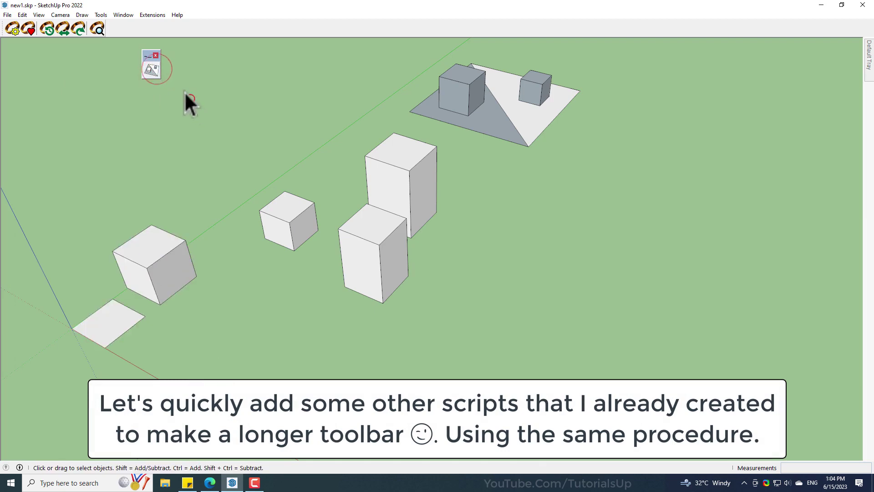
{"action": "left_click_drag", "start_coordinate": [148, 56], "coordinate": [55, 59]}
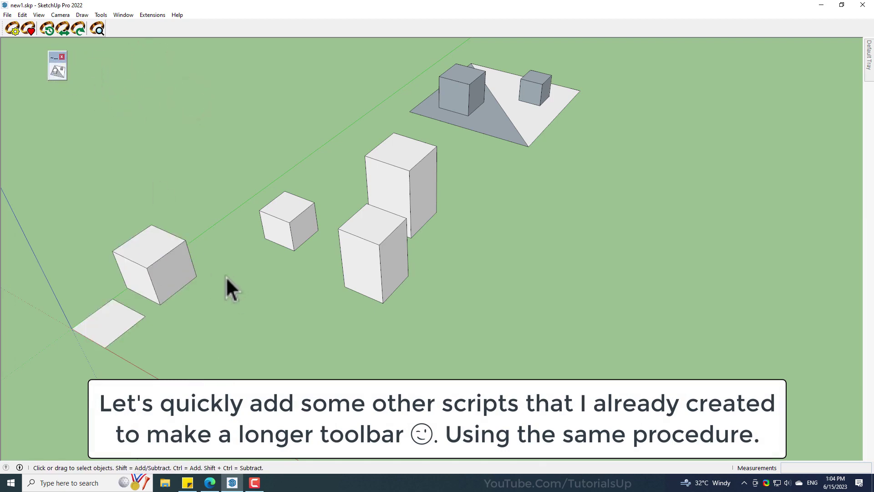
{"action": "scroll", "coordinate": [158, 186], "scroll_direction": "down", "scroll_amount": 5}
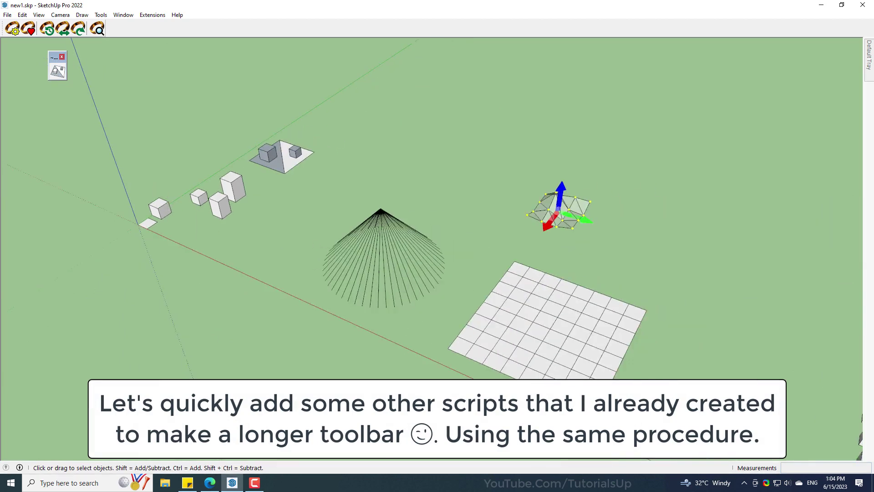
{"action": "scroll", "coordinate": [605, 377], "scroll_direction": "up", "scroll_amount": 2}
{"action": "middle_click_drag", "start_coordinate": [443, 363], "coordinate": [364, 317]}
{"action": "left_click_drag", "start_coordinate": [360, 316], "coordinate": [71, 98]}
{"action": "left_click", "coordinate": [319, 315]}
{"action": "left_click_drag", "start_coordinate": [334, 336], "coordinate": [209, 252]}
{"action": "left_click", "coordinate": [269, 318]}
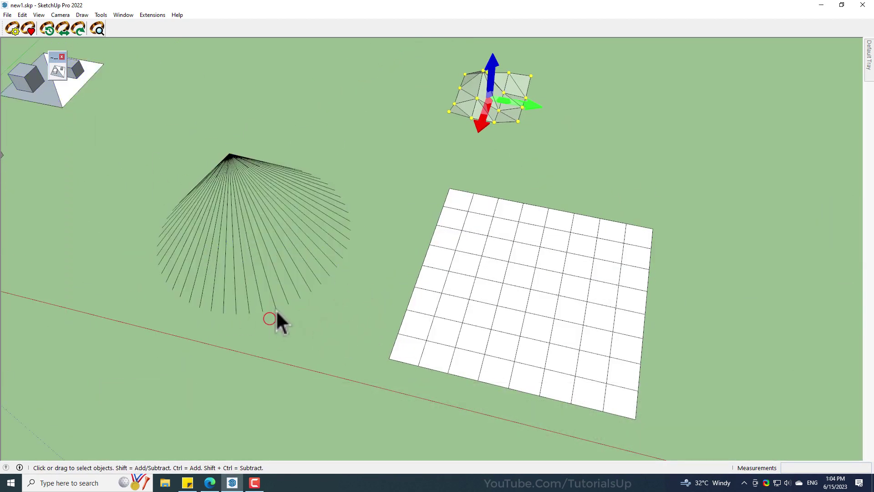
Step: Switch to ChatGPT in the browser, copy the Ruby script from the Random Move Operation chat, and return to SketchUp
{"action": "mouse_move", "coordinate": [210, 486]}
{"action": "left_click", "coordinate": [201, 445]}
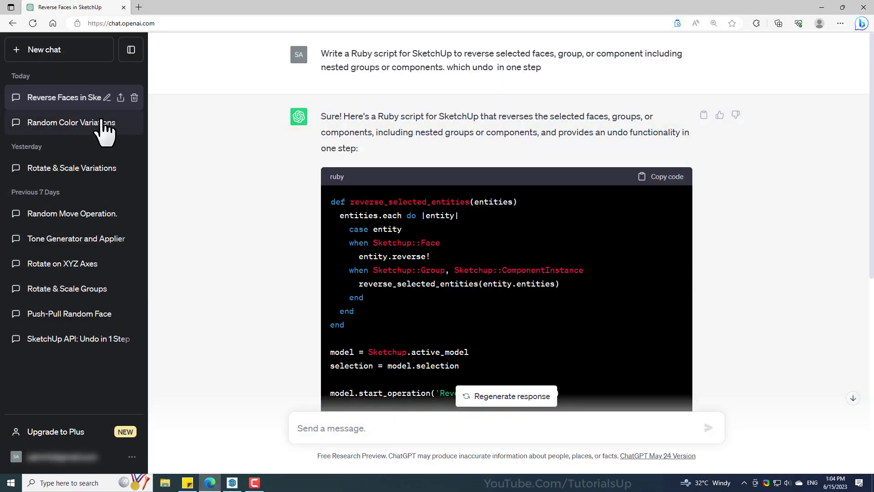
{"action": "left_click", "coordinate": [99, 223]}
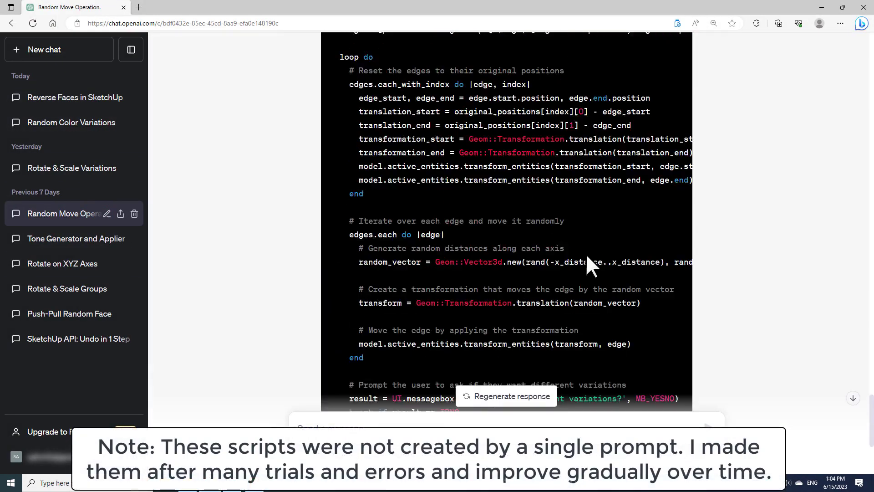
{"action": "scroll", "coordinate": [642, 259], "scroll_direction": "up", "scroll_amount": 5}
{"action": "left_click", "coordinate": [665, 125]}
{"action": "left_click", "coordinate": [822, 7]}
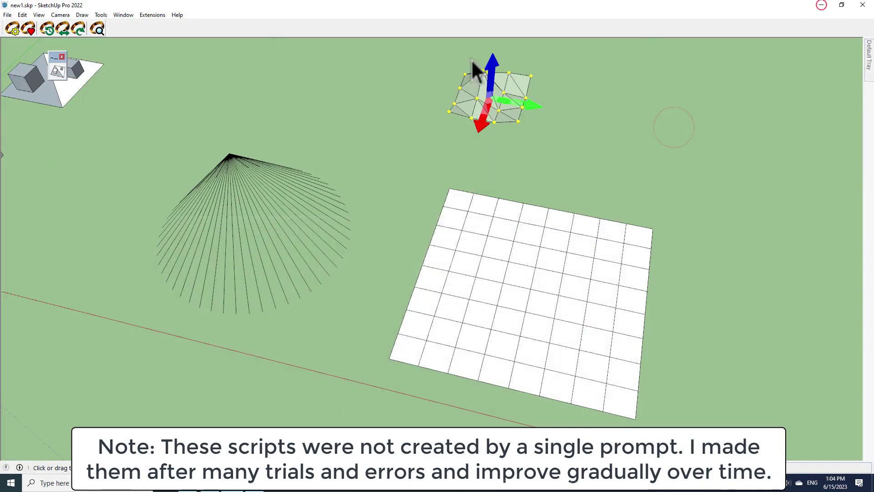
Step: Start a new Ruby script personal command and replace its placeholder comments with the copied random move script
{"action": "left_click", "coordinate": [14, 31]}
{"action": "left_click", "coordinate": [447, 136]}
{"action": "key", "text": "ctrl+a"}
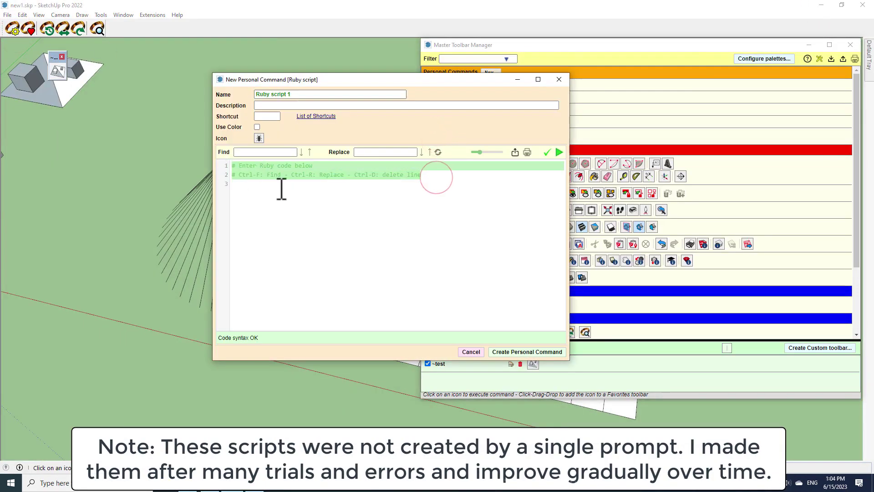
{"action": "key", "text": "ctrl+v"}
Step: Name the command "Random Move Endpoints." and give it the description "By: ChatGPT"
{"action": "left_click_drag", "start_coordinate": [296, 95], "coordinate": [246, 94]}
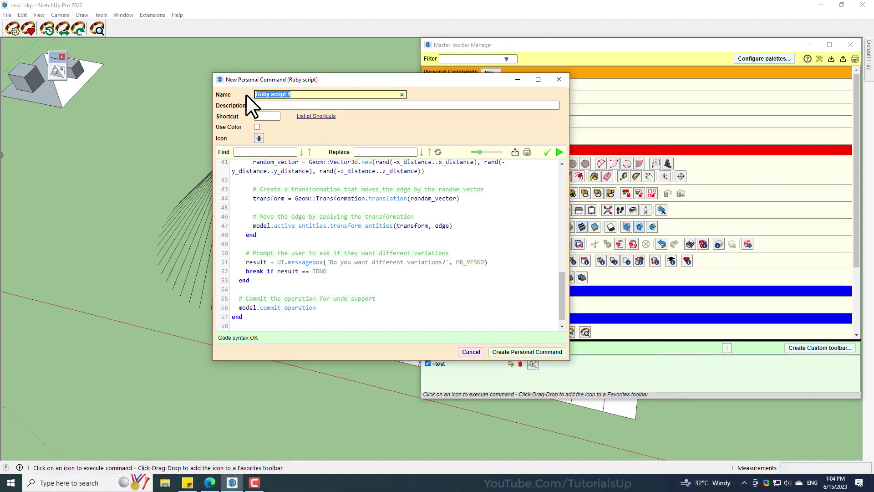
{"action": "type", "text": "Random Move Endpoints."}
{"action": "left_click", "coordinate": [270, 104]}
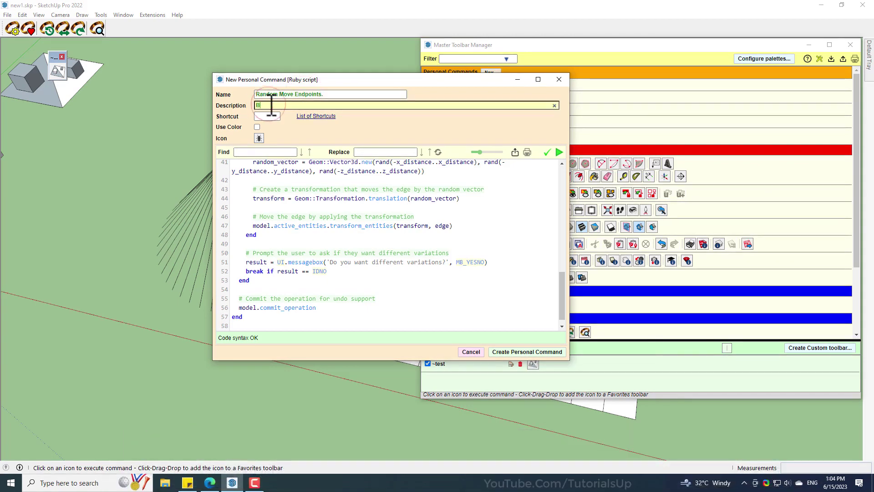
Step: Assign move_vertical_randomly.png from the Icons folder as the custom icon and create the personal command
{"action": "left_click", "coordinate": [259, 138]}
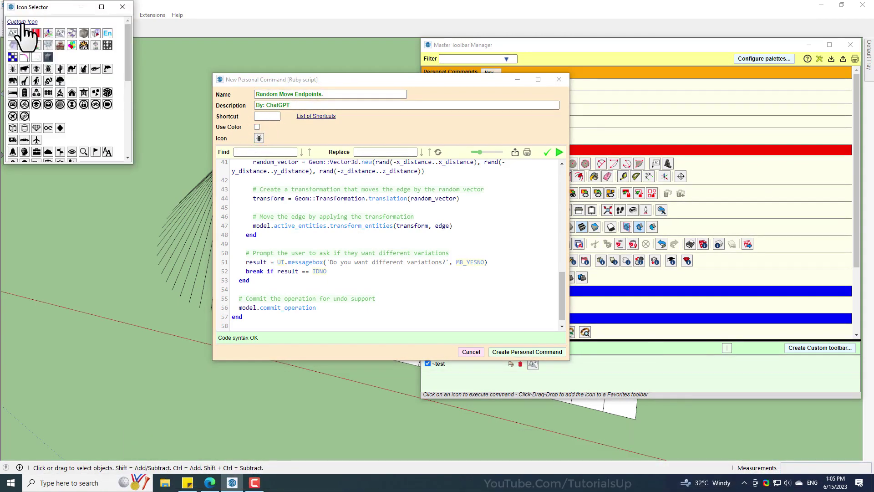
{"action": "left_click", "coordinate": [23, 23]}
{"action": "left_click", "coordinate": [267, 101]}
{"action": "left_click", "coordinate": [798, 456]}
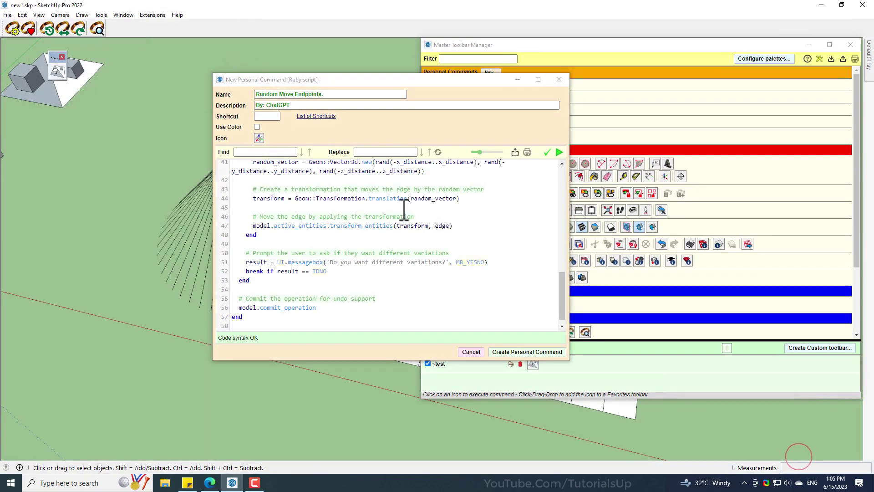
{"action": "left_click", "coordinate": [527, 352]}
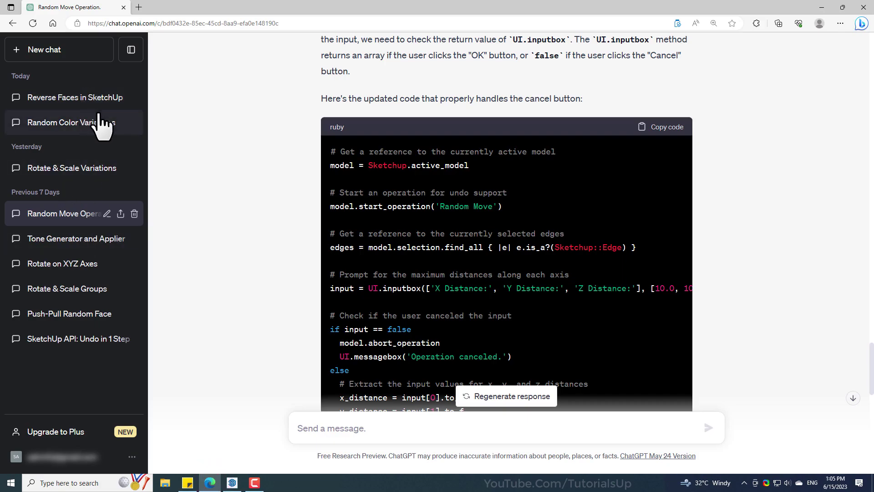
Step: Open the Rotate & Scale Variations chat in ChatGPT and copy its Ruby script that restores the original position before each variation
{"action": "left_click", "coordinate": [98, 171]}
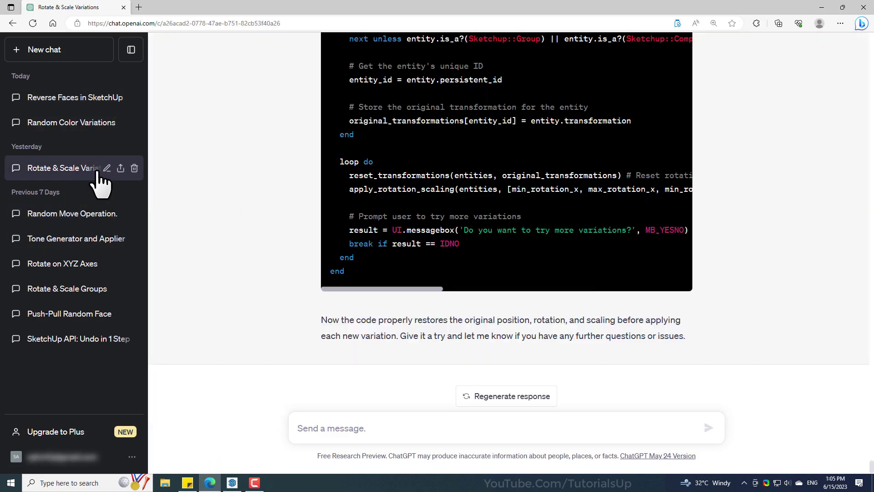
{"action": "scroll", "coordinate": [601, 273], "scroll_direction": "up", "scroll_amount": 15}
{"action": "left_click", "coordinate": [667, 107]}
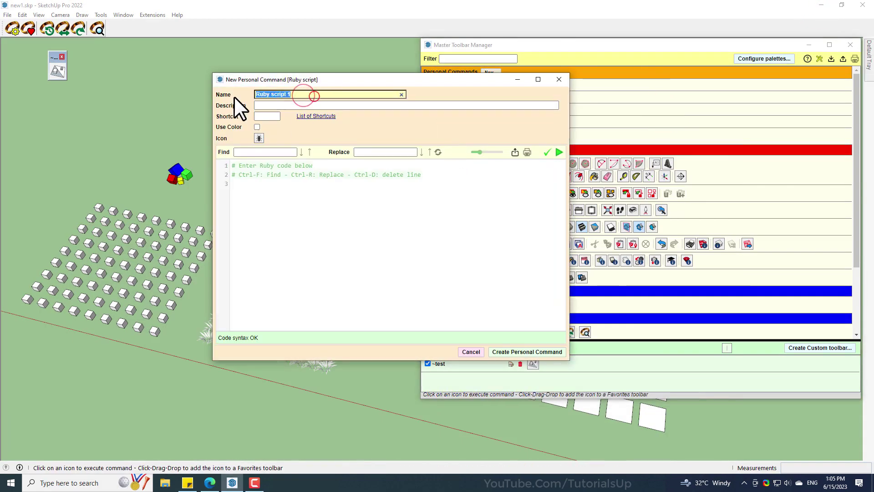
Step: Fill in the new Ruby command with the name "Random Rotate & Scale", the description "By: ChatGPT" and the copied script
{"action": "type", "text": "Random Rotate & Scale"}
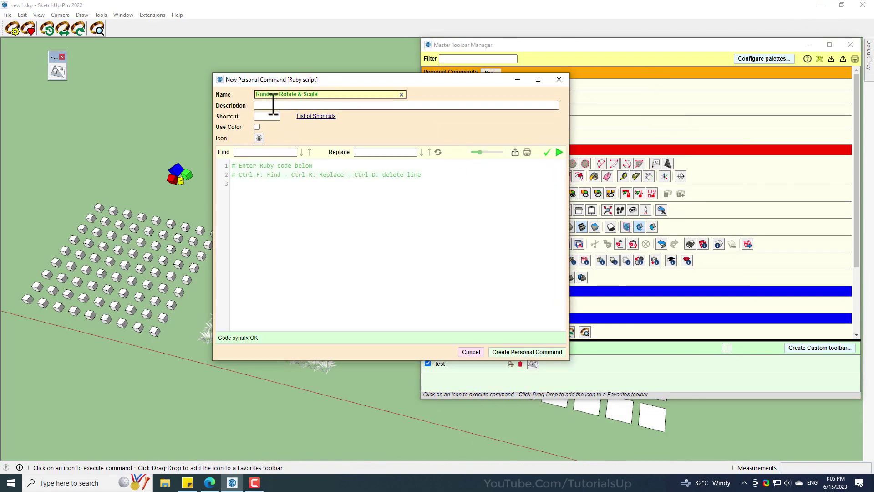
{"action": "left_click", "coordinate": [275, 106]}
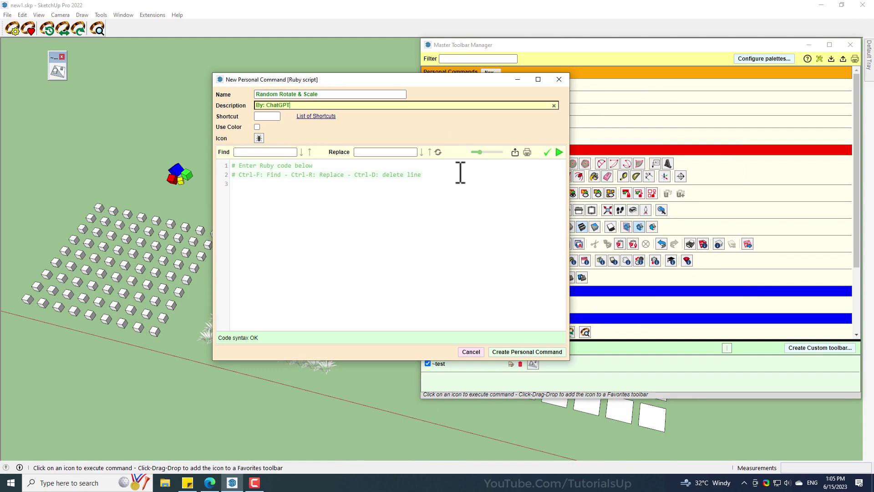
{"action": "left_click", "coordinate": [460, 173]}
{"action": "key", "text": "ctrl+a"}
{"action": "key", "text": "ctrl+v"}
Step: Assign the rotate-and-scale PNG of coloured cubes from the Icons folder as the custom icon and create the command
{"action": "left_click", "coordinate": [258, 137]}
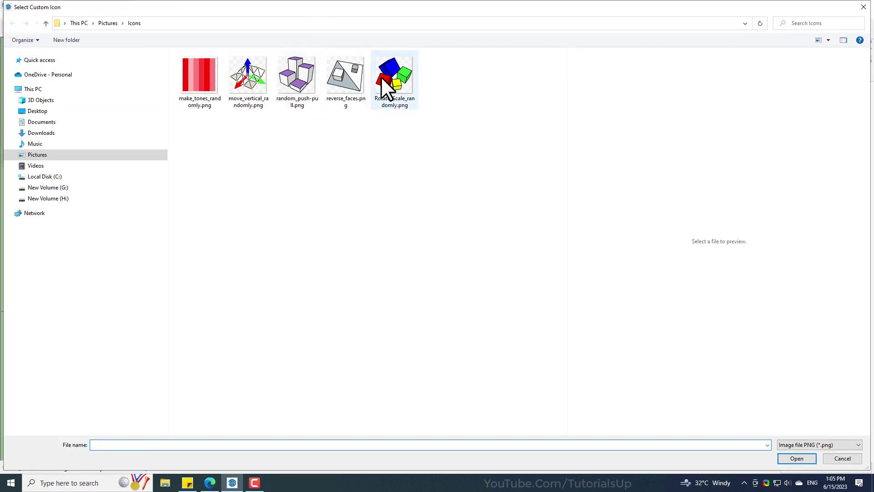
{"action": "left_click", "coordinate": [395, 81]}
{"action": "left_click", "coordinate": [796, 460]}
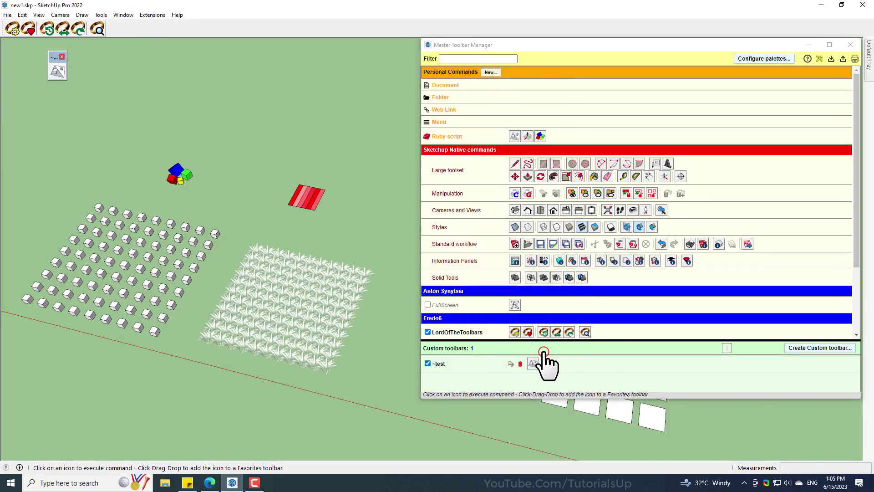
Step: Start a new Ruby script command and copy the looping tone script from the Random Color Variations chat in ChatGPT
{"action": "scroll", "coordinate": [232, 269], "scroll_direction": "up", "scroll_amount": 1}
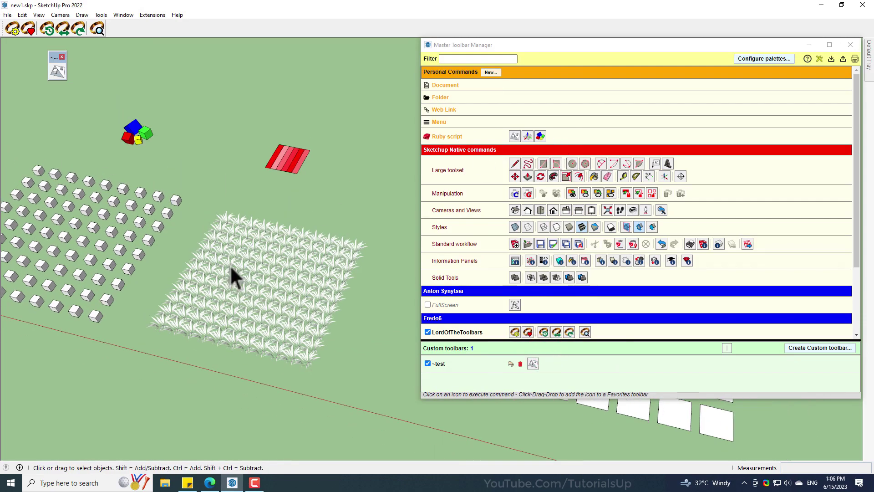
{"action": "left_click", "coordinate": [455, 137]}
{"action": "left_click", "coordinate": [212, 486]}
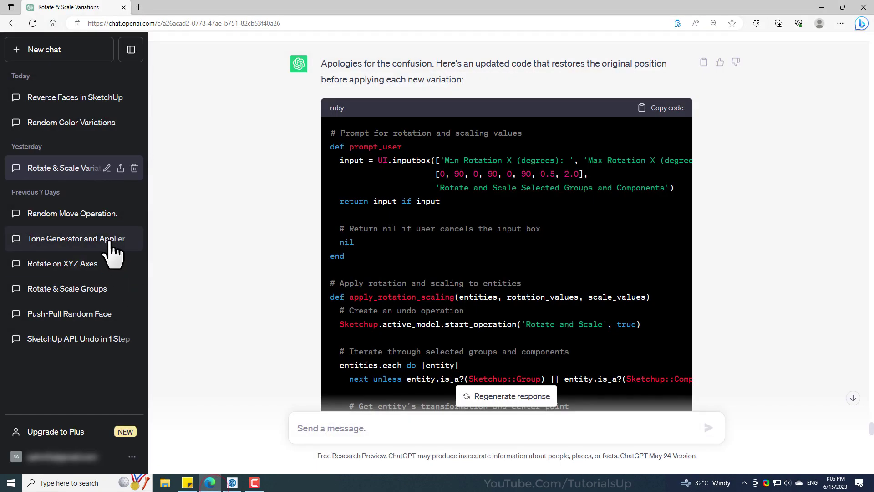
{"action": "left_click", "coordinate": [87, 128]}
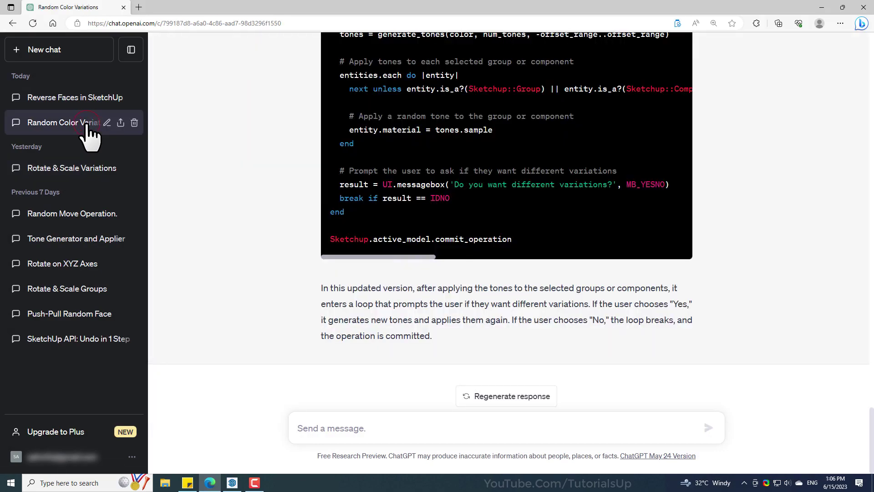
{"action": "scroll", "coordinate": [621, 282], "scroll_direction": "up", "scroll_amount": 10}
{"action": "left_click", "coordinate": [669, 153]}
{"action": "left_click", "coordinate": [821, 7]}
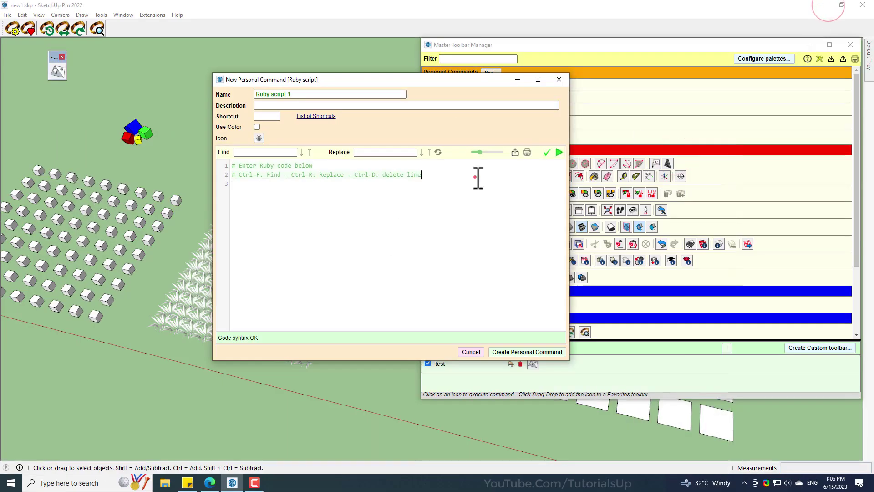
Step: Fill in the new Ruby command with the copied script, the name "Random Color Variations" and the description "By: ChatGPT"
{"action": "left_click", "coordinate": [475, 176]}
{"action": "key", "text": "ctrl+v"}
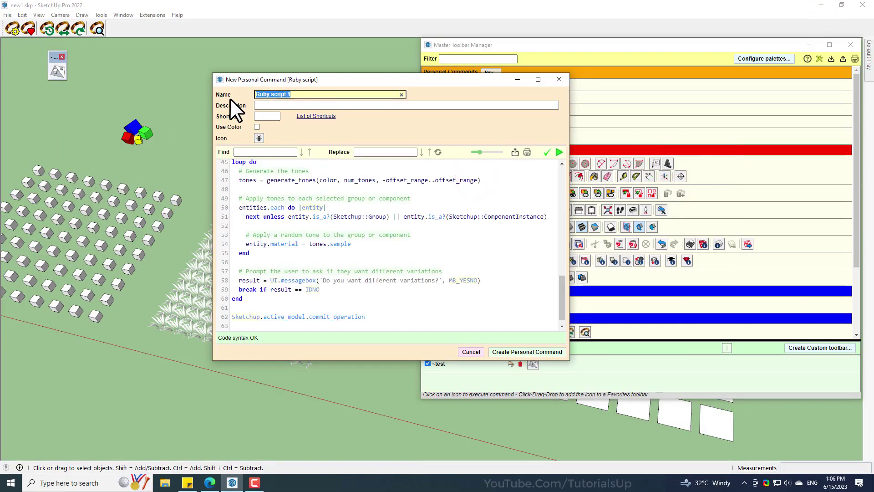
{"action": "type", "text": "Random Color Variations"}
{"action": "left_click", "coordinate": [264, 105]}
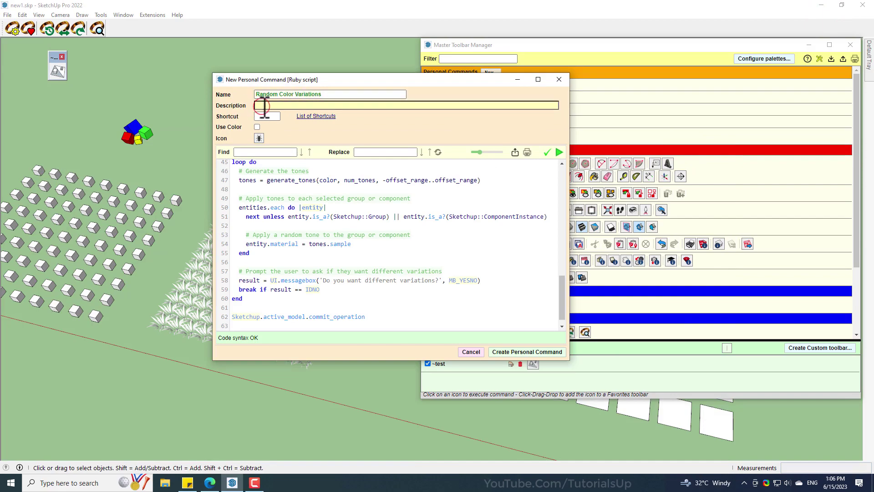
Step: Assign the red-striped image as the custom icon and create the Random Color Variations command
{"action": "left_click", "coordinate": [259, 138]}
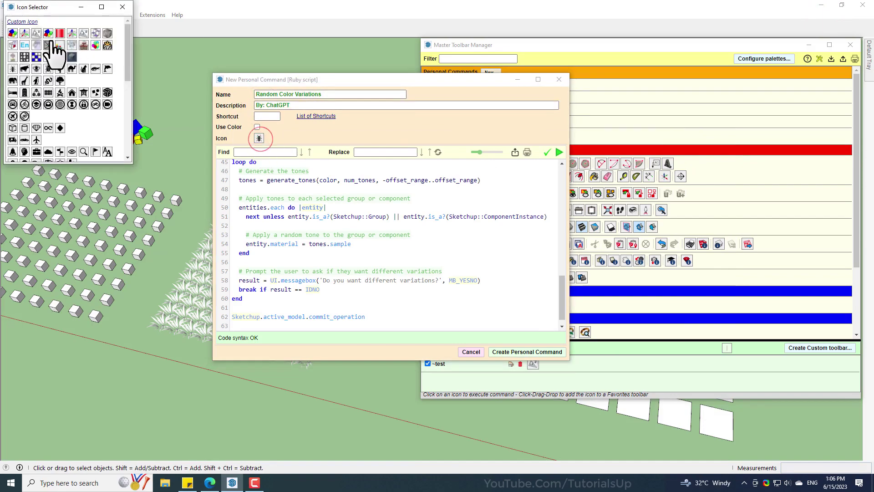
{"action": "left_click", "coordinate": [25, 23]}
{"action": "double_click", "coordinate": [198, 72]}
{"action": "left_click", "coordinate": [512, 351]}
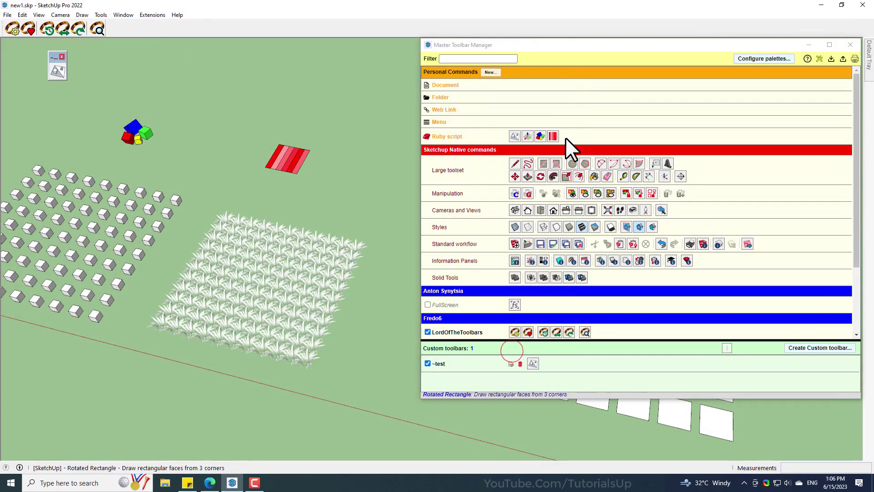
Step: Start another Ruby script command and copy the script from the Push-Pull Random Face chat in ChatGPT
{"action": "scroll", "coordinate": [116, 221], "scroll_direction": "down", "scroll_amount": 5}
{"action": "scroll", "coordinate": [314, 243], "scroll_direction": "up", "scroll_amount": 3}
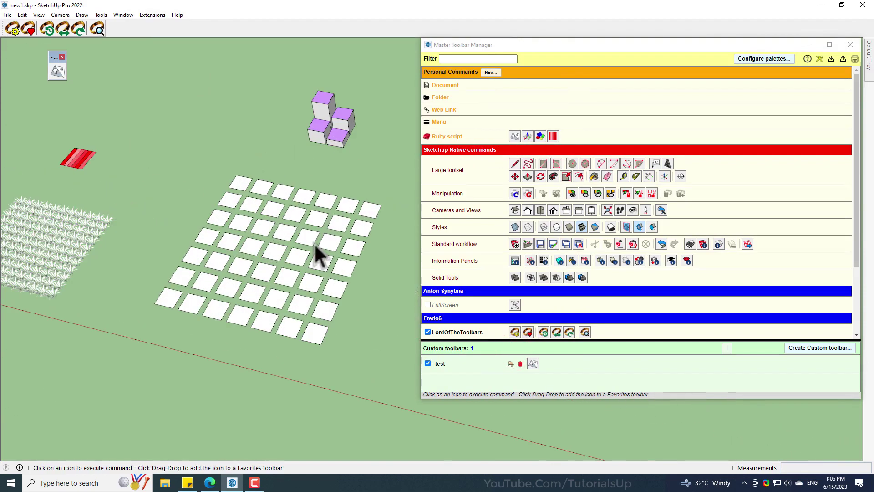
{"action": "left_click", "coordinate": [448, 138]}
{"action": "left_click", "coordinate": [209, 482]}
{"action": "left_click", "coordinate": [69, 313]}
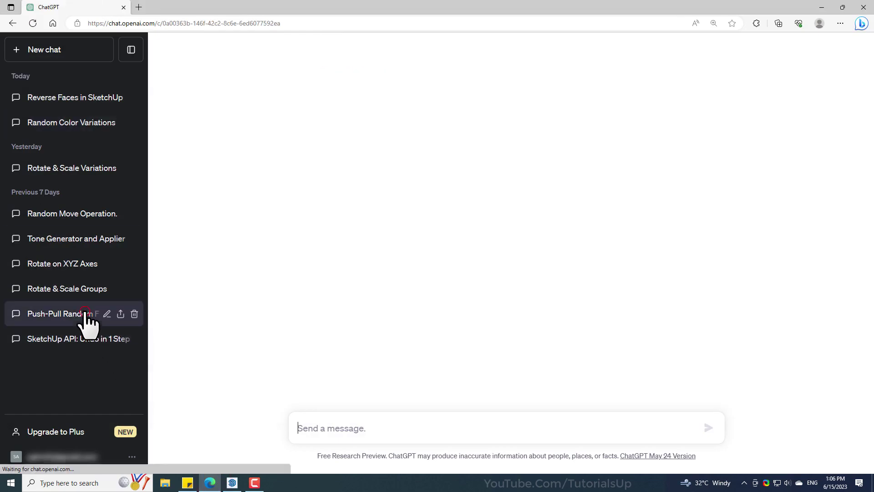
{"action": "scroll", "coordinate": [757, 64], "scroll_direction": "up", "scroll_amount": 5}
{"action": "key", "text": "alt+Tab"}
Step: Replace the placeholder code with the copied script, naming the command "Push-Pull Faces Randomly" with the description "By: ChatGPT"
{"action": "left_click", "coordinate": [474, 179]}
{"action": "key", "text": "ctrl+a"}
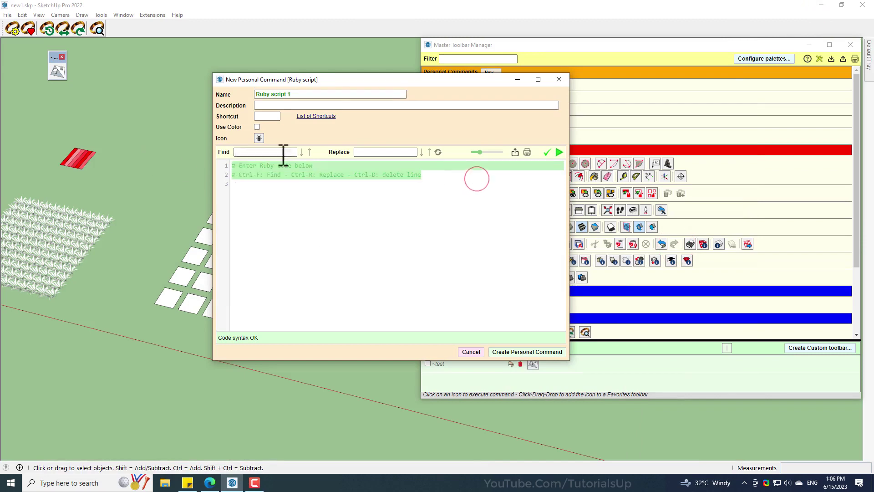
{"action": "key", "text": "ctrl+v"}
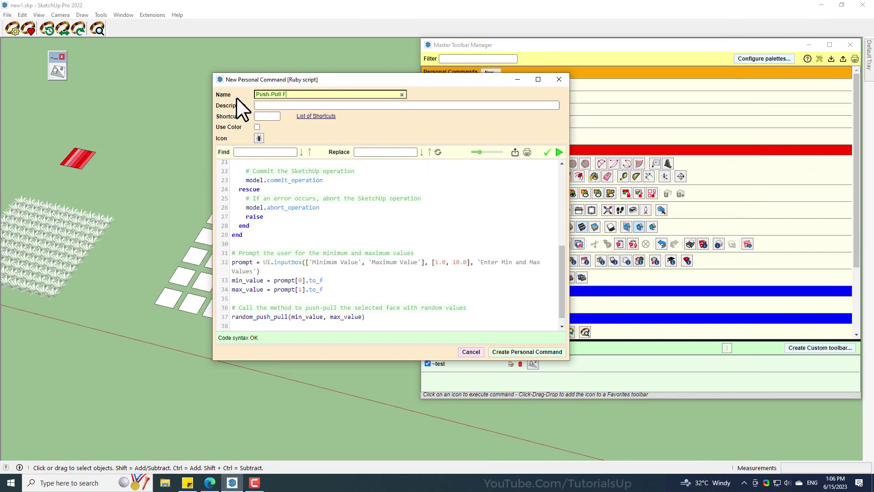
{"action": "type", "text": "y"}
{"action": "left_click", "coordinate": [266, 105]}
Step: Assign the push-pull blocks image as the custom icon and create the Push-Pull Faces Randomly command
{"action": "left_click", "coordinate": [258, 138]}
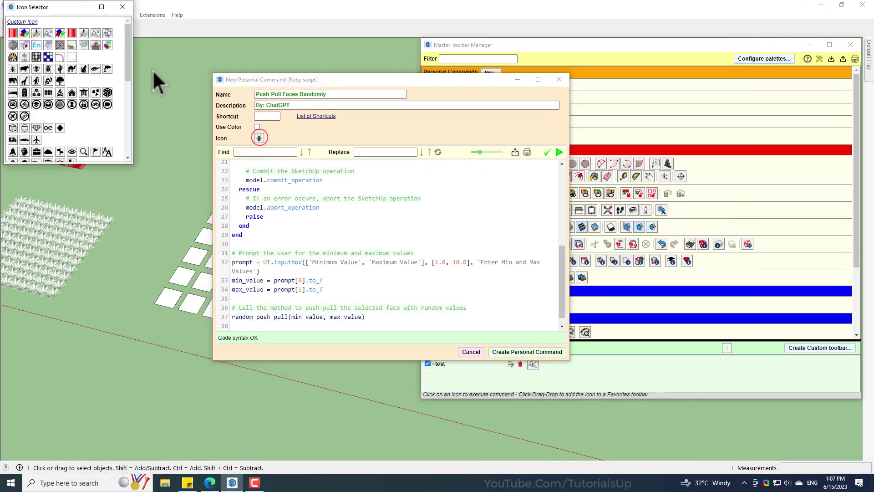
{"action": "left_click", "coordinate": [15, 27]}
{"action": "double_click", "coordinate": [288, 77]}
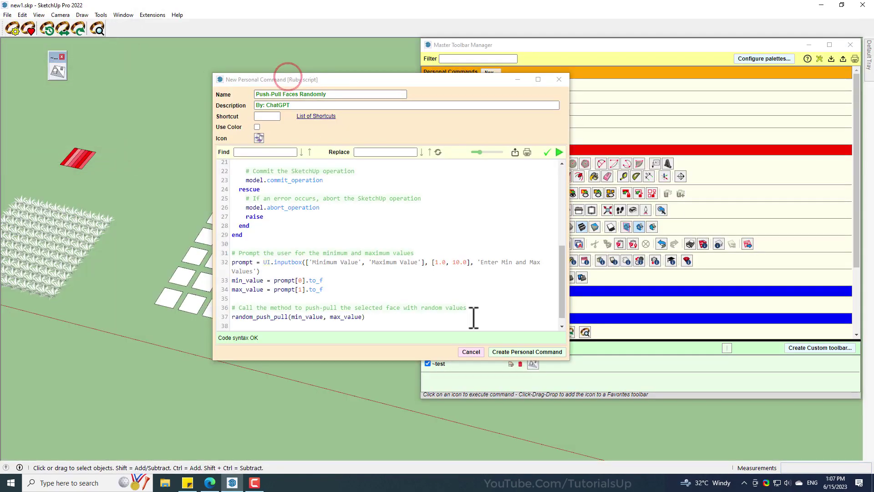
{"action": "left_click", "coordinate": [527, 353]}
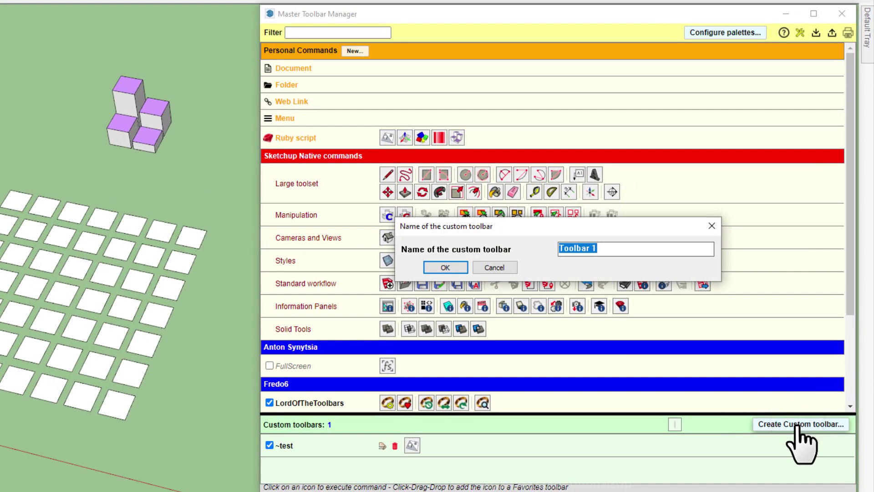
Step: Create a custom toolbar named "ChatGPT Toolbar"
{"action": "type", "text": "Chat"}
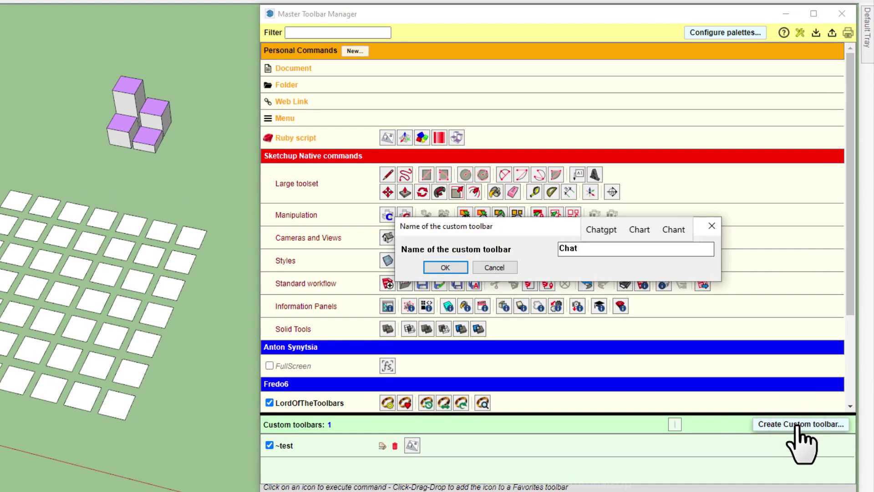
{"action": "type", "text": "GPT Tool"}
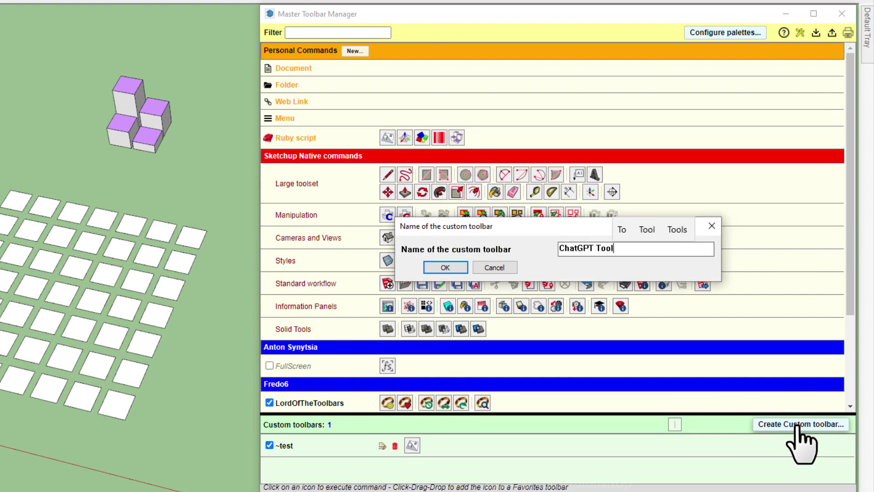
{"action": "type", "text": "bar"}
{"action": "left_click", "coordinate": [446, 268]}
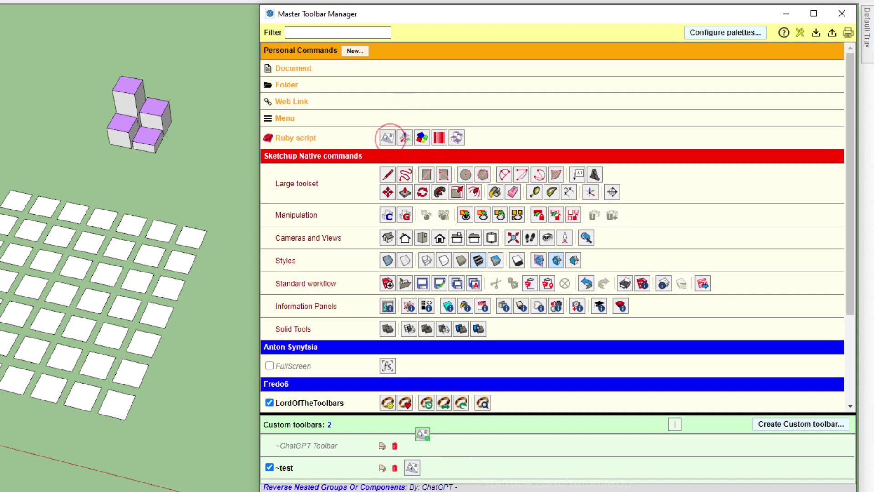
Step: Add all five personal Ruby script commands to the ChatGPT Toolbar
{"action": "left_click_drag", "start_coordinate": [423, 434], "coordinate": [423, 444]}
{"action": "left_click_drag", "start_coordinate": [404, 137], "coordinate": [444, 444]}
{"action": "left_click_drag", "start_coordinate": [439, 137], "coordinate": [464, 444]}
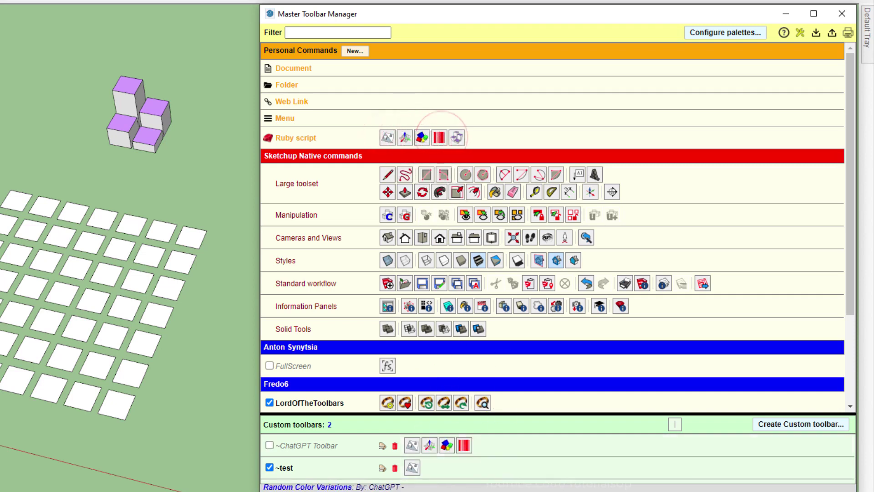
{"action": "left_click_drag", "start_coordinate": [457, 138], "coordinate": [517, 448]}
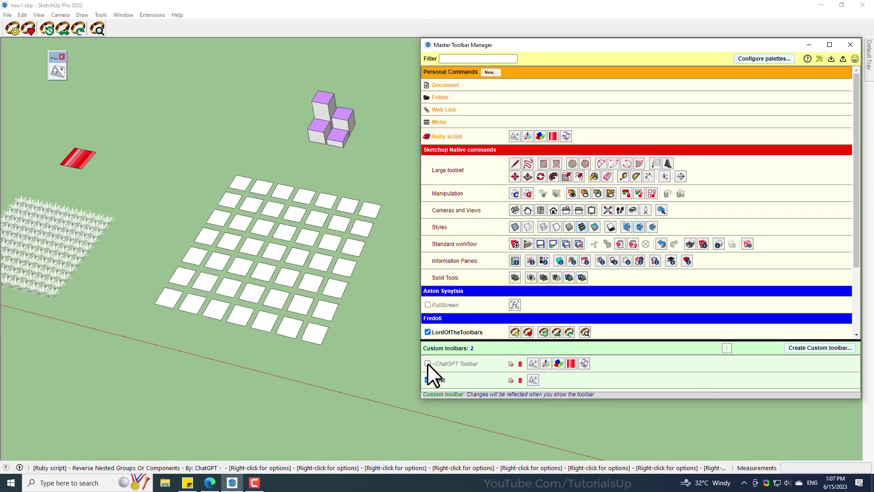
Step: Show the ChatGPT Toolbar instead of the test toolbar and reposition it over the modelling area
{"action": "left_click", "coordinate": [428, 363]}
{"action": "left_click", "coordinate": [428, 380]}
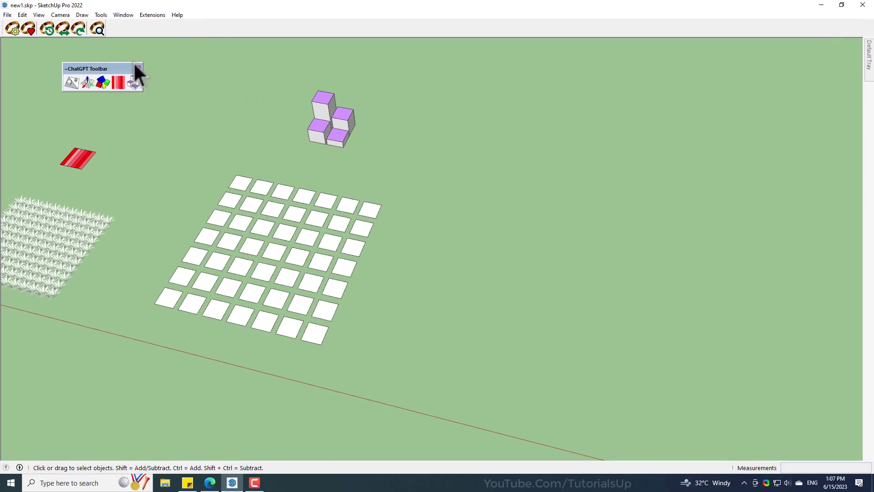
{"action": "mouse_move", "coordinate": [133, 62]}
{"action": "left_mouse_down"}
{"action": "mouse_move", "coordinate": [121, 48]}
{"action": "mouse_move", "coordinate": [110, 55]}
{"action": "left_mouse_up"}
Step: Select all the lines of the cone-shaped bundle, leaving out the short segments at its apex
{"action": "scroll", "coordinate": [652, 236], "scroll_direction": "down", "scroll_amount": 5}
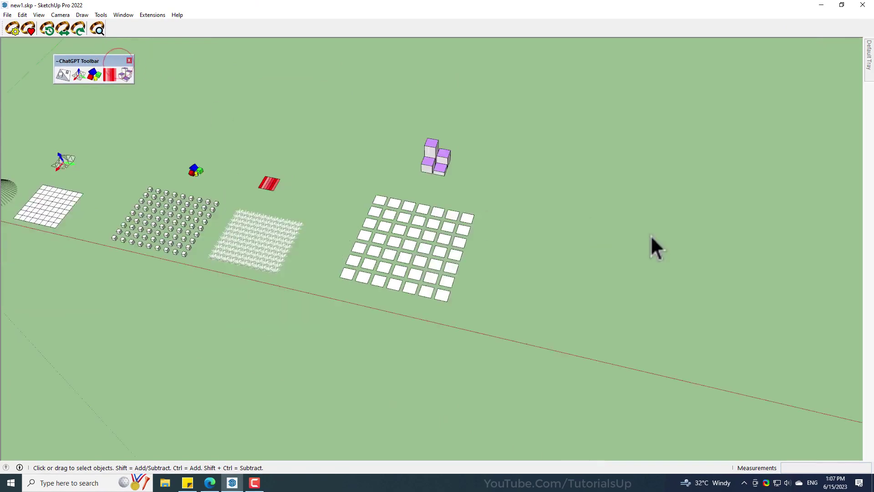
{"action": "scroll", "coordinate": [234, 224], "scroll_direction": "up", "scroll_amount": 8}
{"action": "scroll", "coordinate": [396, 309], "scroll_direction": "down", "scroll_amount": 1}
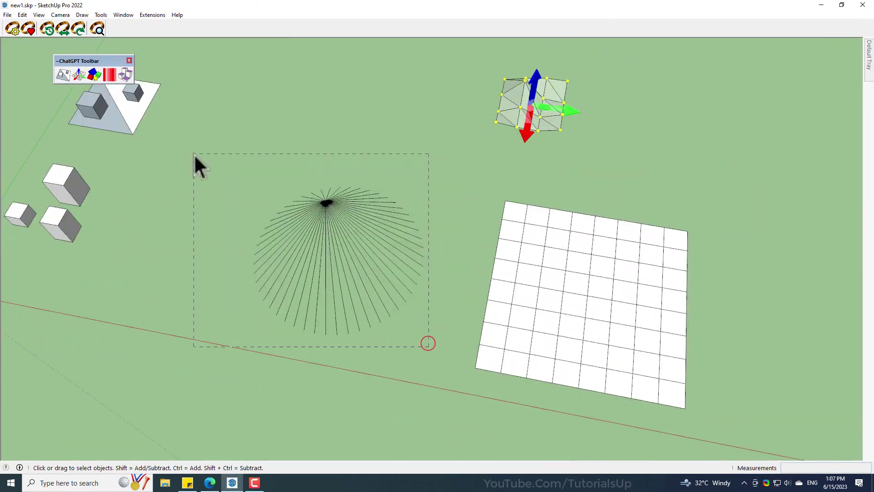
{"action": "left_click_drag", "start_coordinate": [194, 154], "coordinate": [194, 154]}
{"action": "scroll", "coordinate": [329, 218], "scroll_direction": "up", "scroll_amount": 2}
{"action": "middle_click_drag", "start_coordinate": [328, 223], "coordinate": [264, 170]}
{"action": "scroll", "coordinate": [264, 171], "scroll_direction": "up", "scroll_amount": 2}
{"action": "middle_click_drag", "start_coordinate": [360, 165], "coordinate": [433, 155], "text": "shift"}
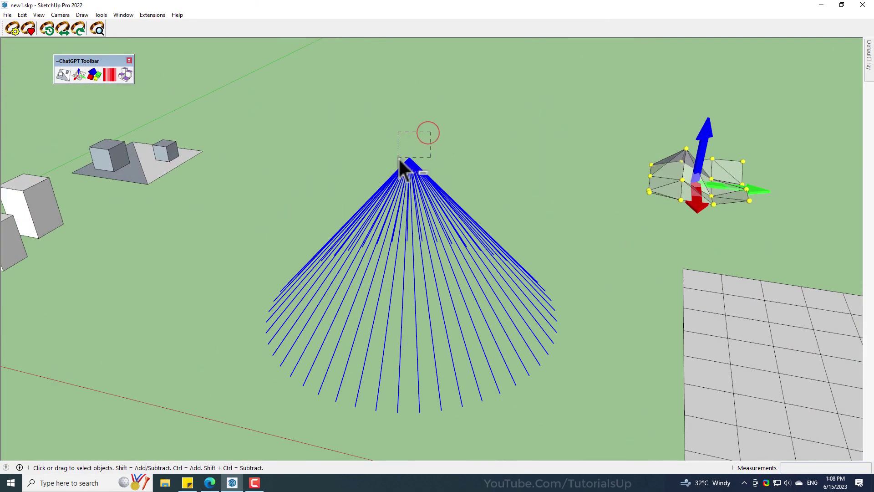
Step: Randomly move the selected lines' endpoints with maximum X, Y and Z distances of 10.0, generate another variation, and clear the selection
{"action": "left_click", "coordinate": [75, 75]}
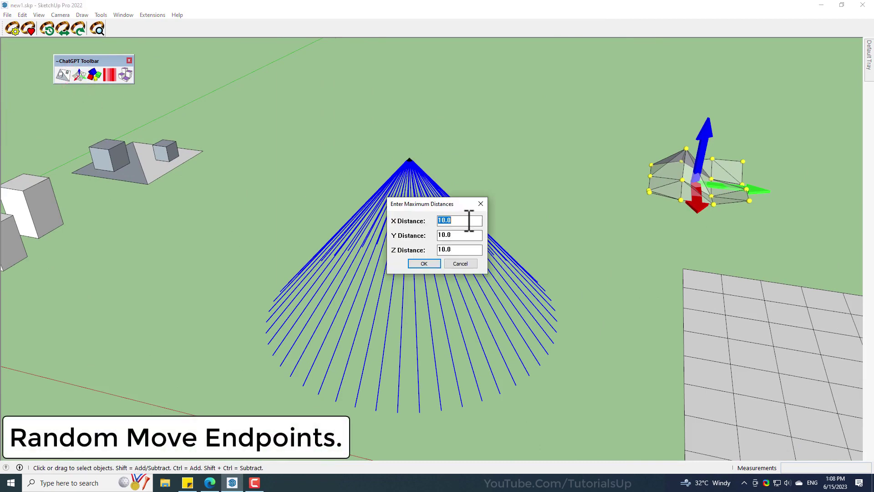
{"action": "left_click", "coordinate": [424, 263]}
{"action": "scroll", "coordinate": [443, 293], "scroll_direction": "up", "scroll_amount": 2}
{"action": "left_click", "coordinate": [438, 259]}
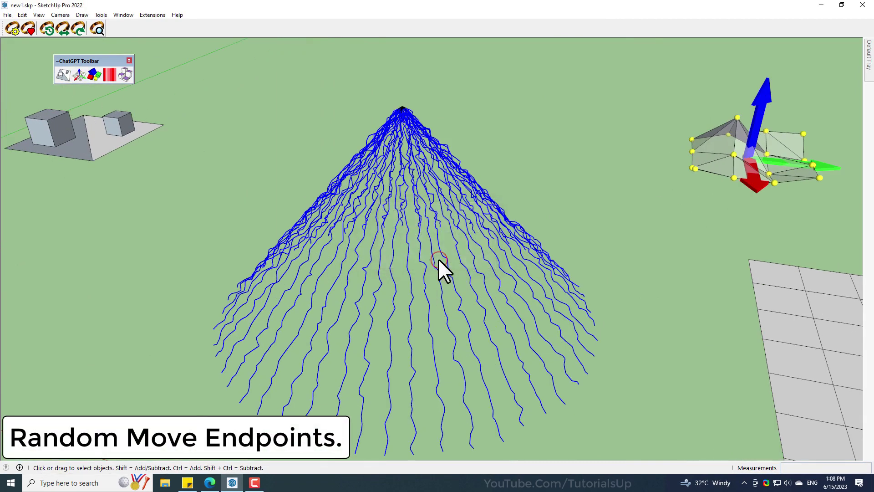
{"action": "left_click", "coordinate": [474, 260]}
{"action": "left_click", "coordinate": [611, 195]}
Step: Select the whole flat gridded surface and randomly move its endpoints with maximum distances of X 0, Y 0 and Z 7
{"action": "scroll", "coordinate": [430, 176], "scroll_direction": "down", "scroll_amount": 3}
{"action": "middle_click_drag", "start_coordinate": [430, 176], "coordinate": [488, 190]}
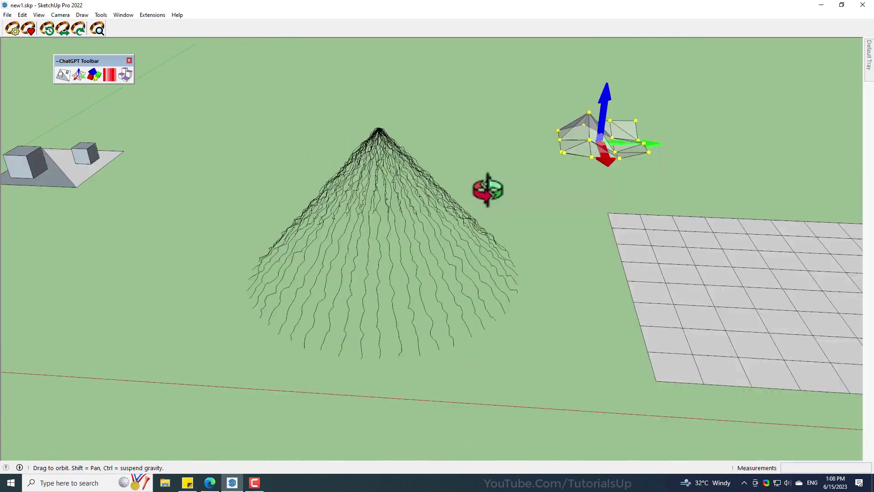
{"action": "scroll", "coordinate": [573, 301], "scroll_direction": "down", "scroll_amount": 3}
{"action": "scroll", "coordinate": [496, 323], "scroll_direction": "up", "scroll_amount": 3}
{"action": "triple_click", "coordinate": [496, 323]}
{"action": "left_click", "coordinate": [78, 75]}
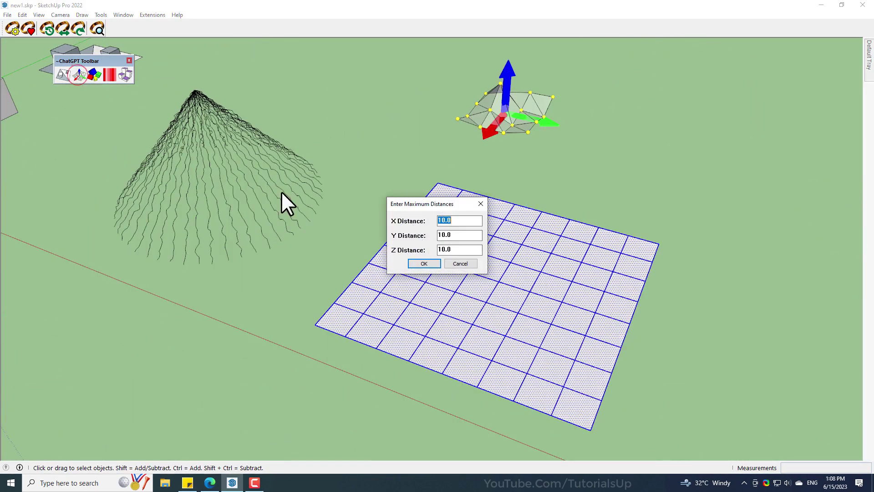
{"action": "type", "text": "7"}
{"action": "double_click", "coordinate": [453, 234]}
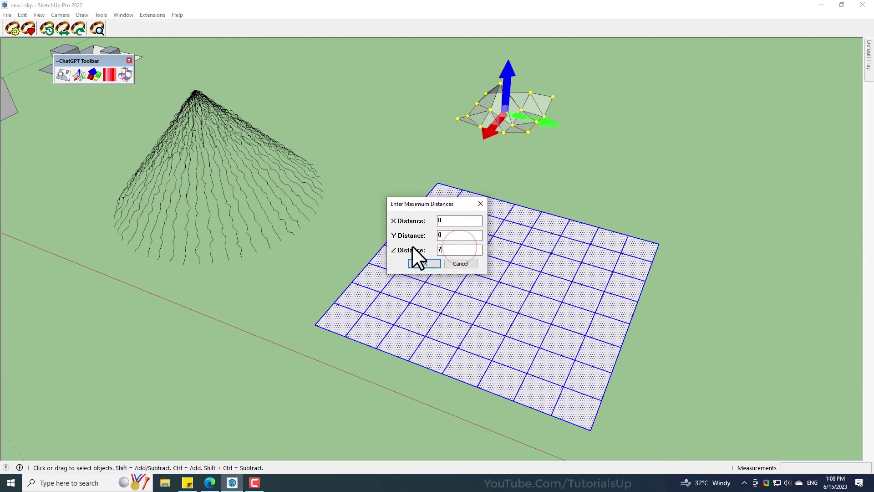
{"action": "left_click", "coordinate": [423, 263]}
Step: Generate further random variations of the gridded surface, keep the last one and clear the selection
{"action": "left_click", "coordinate": [432, 260]}
{"action": "scroll", "coordinate": [698, 285], "scroll_direction": "down", "scroll_amount": 2}
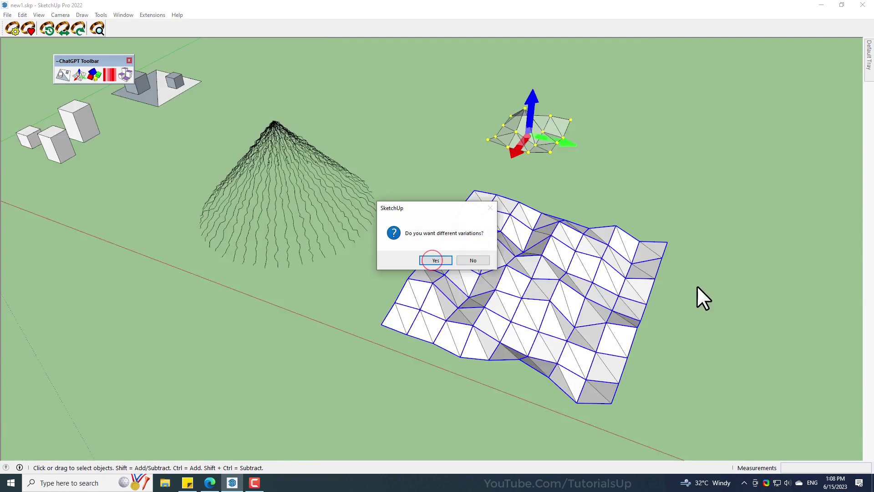
{"action": "scroll", "coordinate": [467, 313], "scroll_direction": "up", "scroll_amount": 4}
{"action": "left_click", "coordinate": [440, 261]}
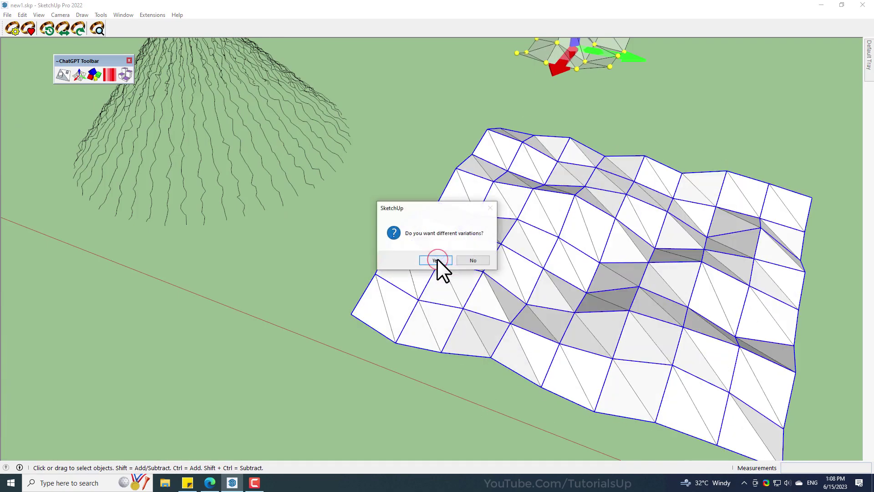
{"action": "left_click", "coordinate": [472, 261]}
{"action": "left_click", "coordinate": [528, 272]}
{"action": "left_click", "coordinate": [330, 335]}
Step: Select all the small cubes in the square grid, leaving out the colored sample cubes behind it
{"action": "scroll", "coordinate": [261, 251], "scroll_direction": "down", "scroll_amount": 4}
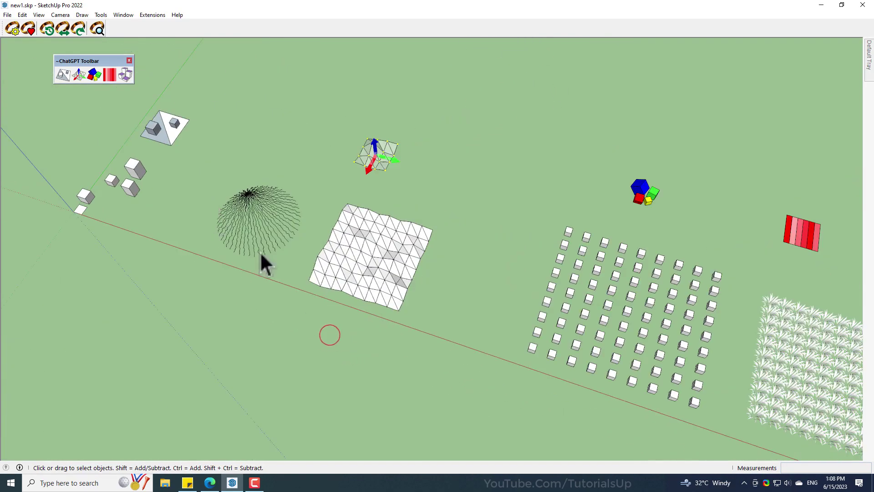
{"action": "scroll", "coordinate": [455, 291], "scroll_direction": "up", "scroll_amount": 4}
{"action": "middle_click_drag", "start_coordinate": [366, 246], "coordinate": [597, 370]}
{"action": "left_click_drag", "start_coordinate": [594, 373], "coordinate": [308, 167]}
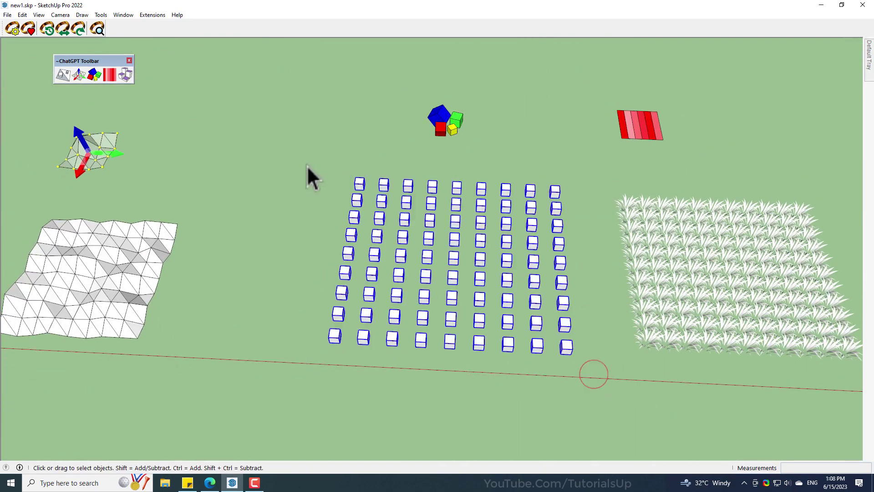
{"action": "middle_click_drag", "start_coordinate": [676, 371], "coordinate": [185, 123]}
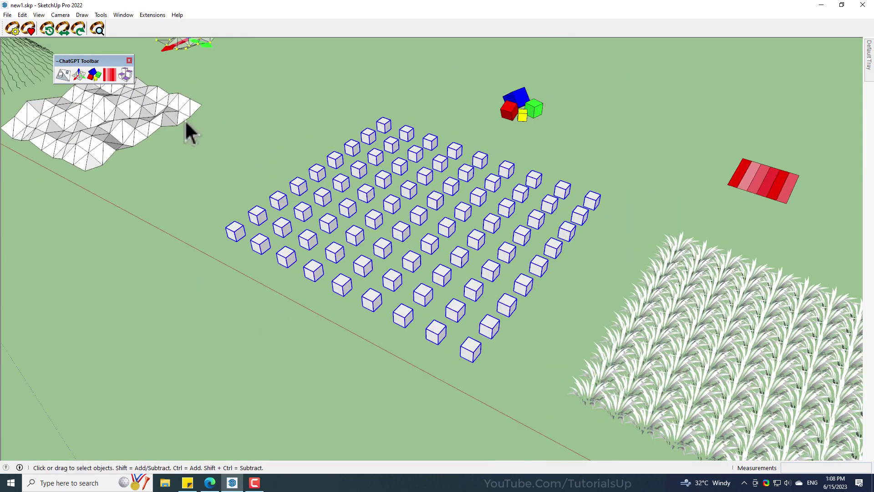
Step: Randomly rotate the selected cubes 0 to 90 degrees on X, Y and Z, scale 0.5 to 2.0, try further variations and keep the last
{"action": "left_click", "coordinate": [95, 75]}
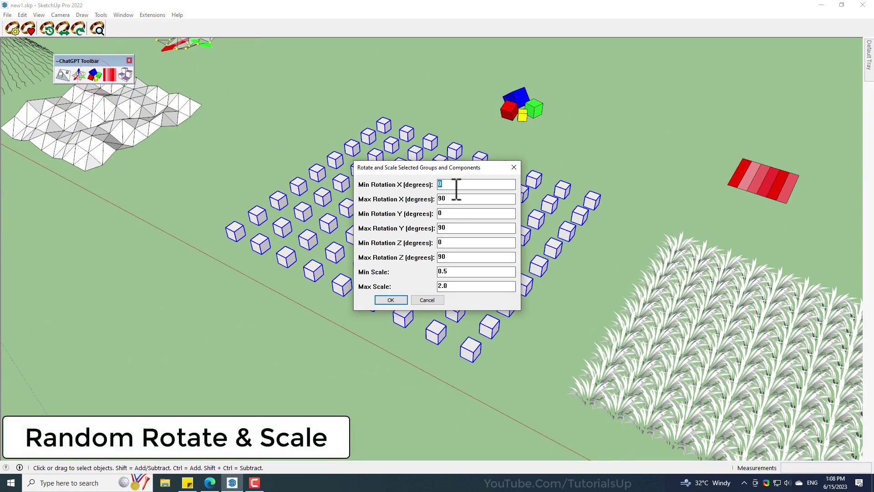
{"action": "left_click", "coordinate": [396, 299]}
{"action": "left_click", "coordinate": [441, 257]}
{"action": "scroll", "coordinate": [114, 324], "scroll_direction": "down", "scroll_amount": 4}
{"action": "scroll", "coordinate": [404, 318], "scroll_direction": "up", "scroll_amount": 5}
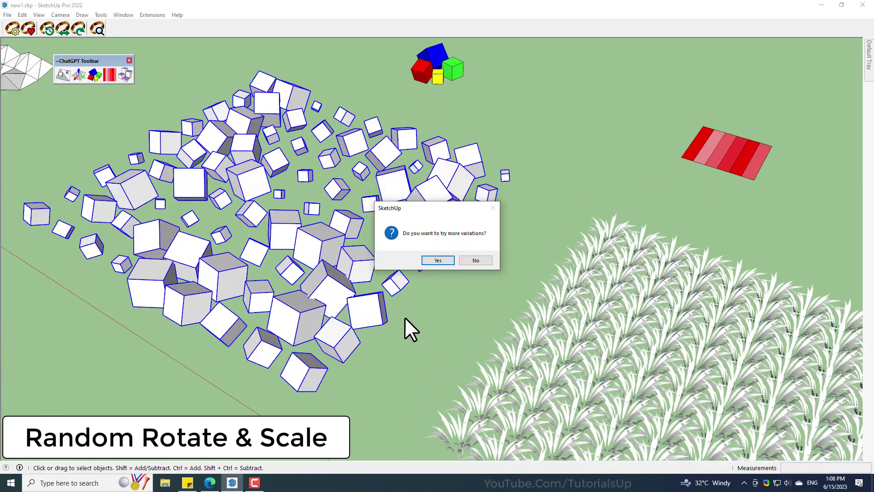
{"action": "left_click", "coordinate": [435, 260]}
{"action": "left_click", "coordinate": [434, 259]}
{"action": "left_click", "coordinate": [476, 261]}
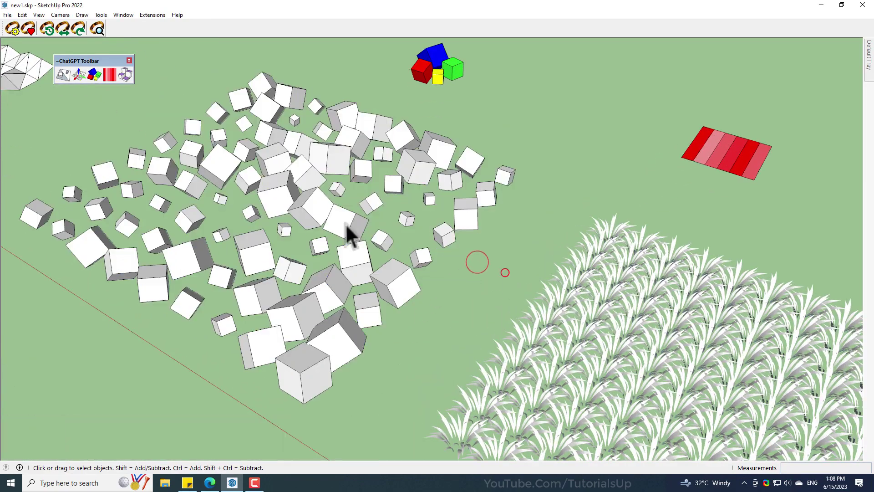
Step: Select the whole field of white grass components
{"action": "middle_click_drag", "start_coordinate": [345, 223], "coordinate": [553, 323]}
{"action": "left_click_drag", "start_coordinate": [638, 375], "coordinate": [349, 179]}
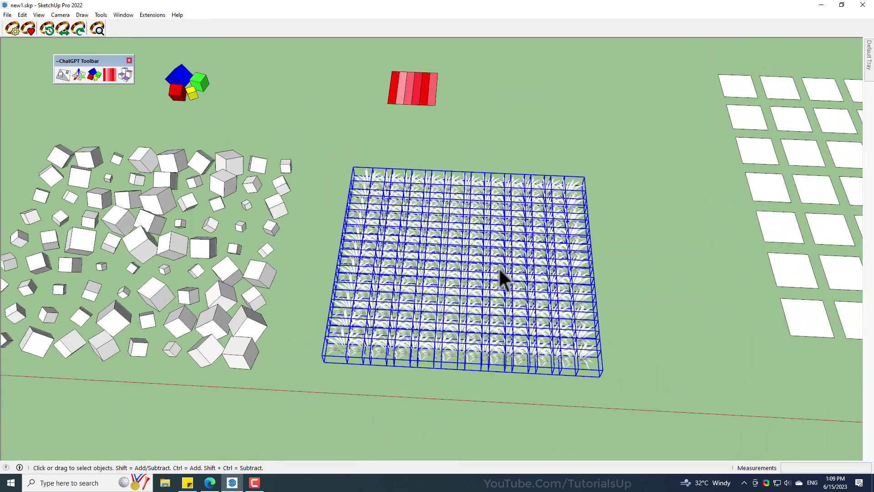
{"action": "middle_click_drag", "start_coordinate": [499, 273], "coordinate": [398, 241]}
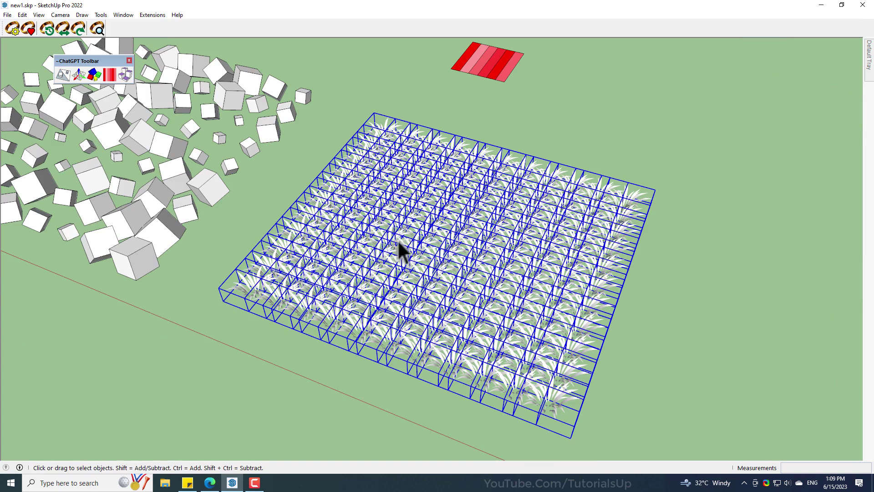
Step: Color the grass randomly with 3 tones of red 0, green 222, blue 0 and offset range 85, then keep another variation
{"action": "left_click", "coordinate": [109, 78]}
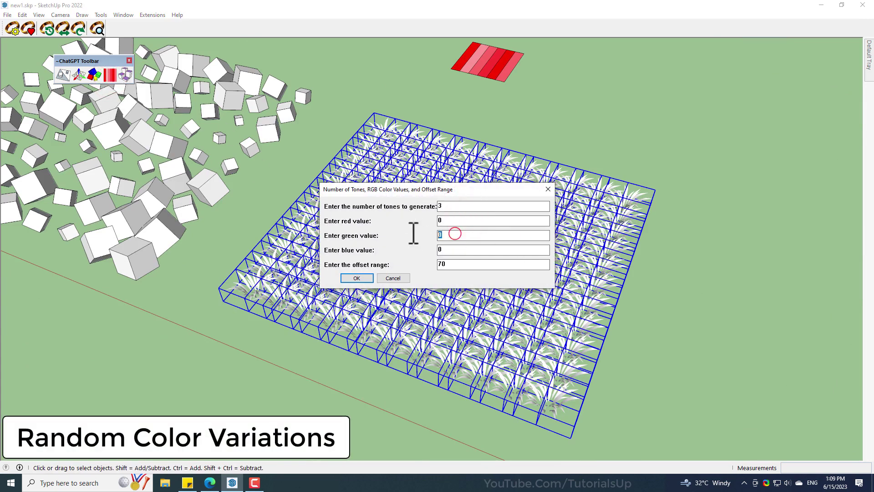
{"action": "double_click", "coordinate": [442, 264]}
{"action": "type", "text": "85"}
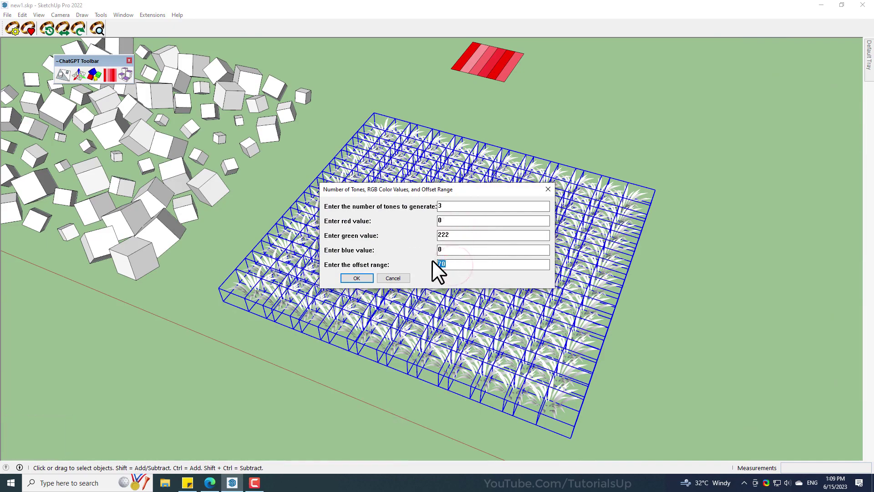
{"action": "left_click", "coordinate": [357, 277]}
{"action": "scroll", "coordinate": [482, 330], "scroll_direction": "up", "scroll_amount": 5}
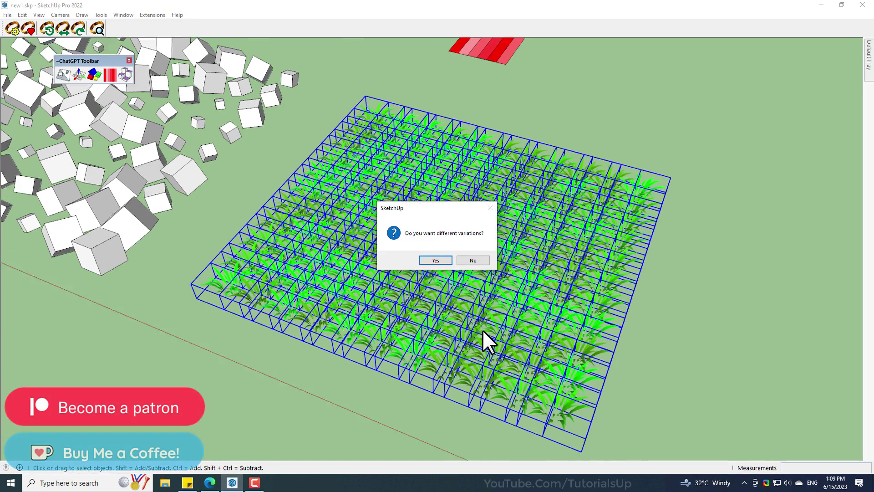
{"action": "left_click", "coordinate": [435, 259]}
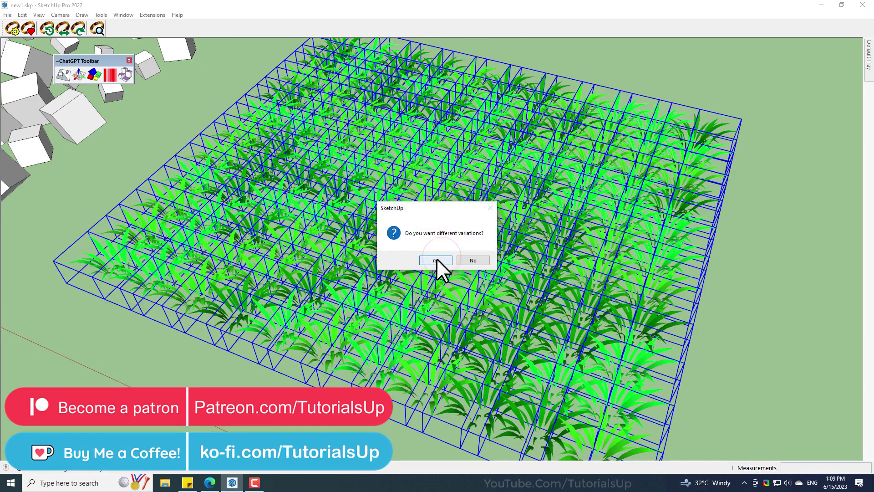
{"action": "left_click", "coordinate": [473, 260]}
{"action": "scroll", "coordinate": [559, 331], "scroll_direction": "down", "scroll_amount": 8}
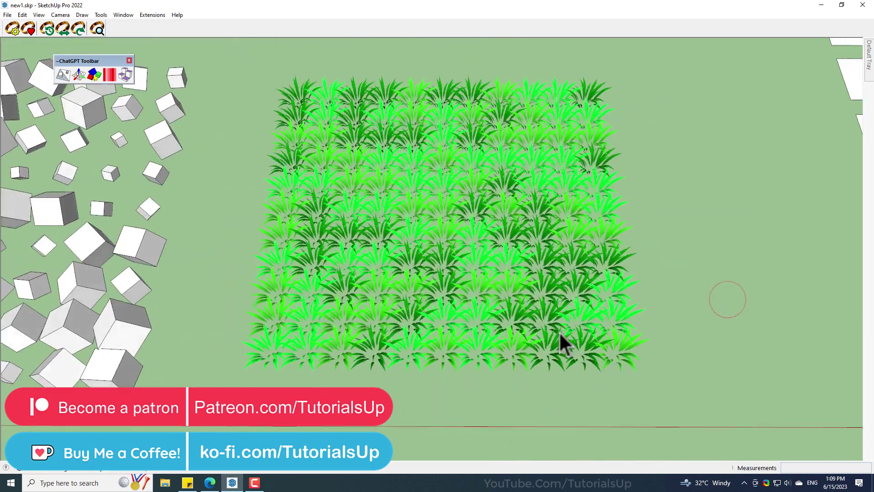
Step: Randomly rotate the grass 0 to 180 degrees about Z only, scale 0.5 to 2.0, keep a further variation and clear the selection
{"action": "middle_click_drag", "start_coordinate": [309, 160], "coordinate": [415, 156]}
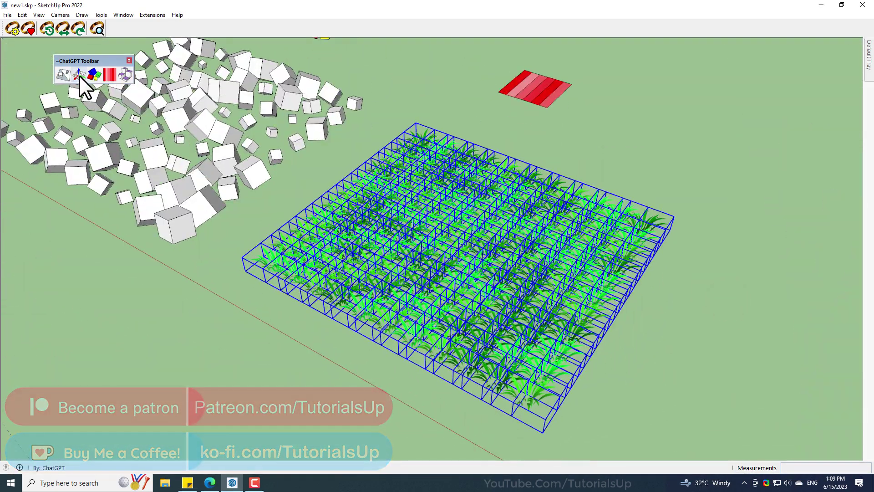
{"action": "left_click", "coordinate": [90, 71]}
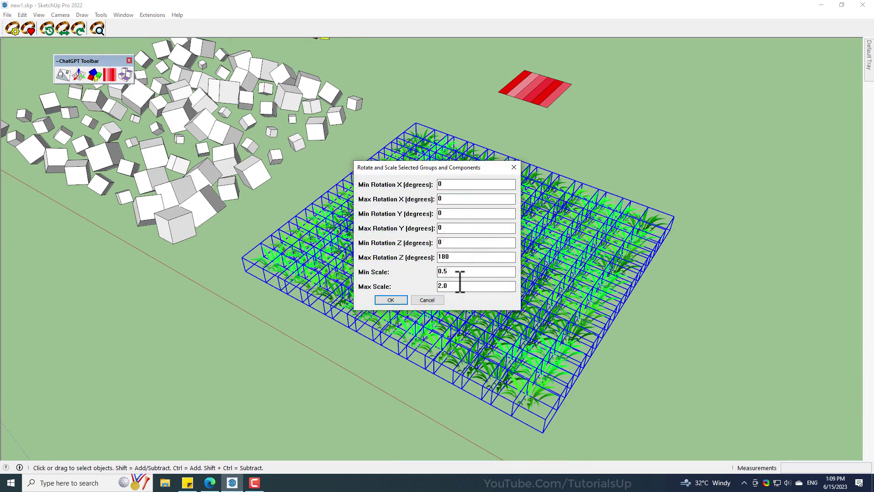
{"action": "left_click", "coordinate": [394, 298]}
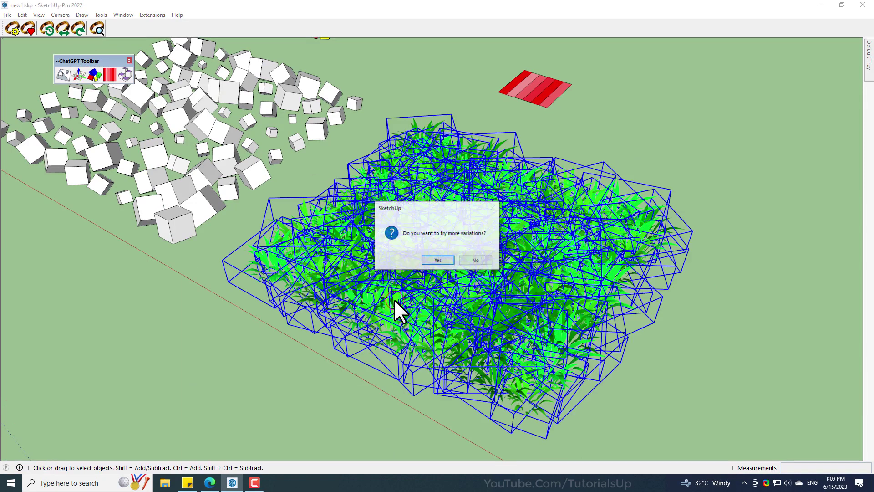
{"action": "left_click", "coordinate": [435, 259]}
{"action": "left_click", "coordinate": [447, 258]}
{"action": "left_click", "coordinate": [471, 261]}
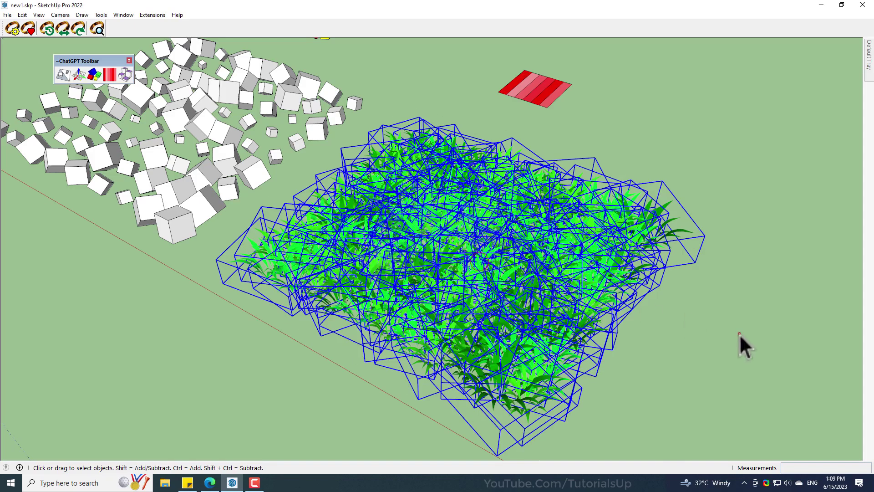
{"action": "left_click", "coordinate": [739, 333]}
Step: Select all the separate square faces in the grid beyond the grass field
{"action": "middle_click_drag", "start_coordinate": [496, 287], "coordinate": [577, 314]}
{"action": "scroll", "coordinate": [381, 283], "scroll_direction": "down", "scroll_amount": 3}
{"action": "scroll", "coordinate": [382, 282], "scroll_direction": "down", "scroll_amount": 4}
{"action": "scroll", "coordinate": [517, 310], "scroll_direction": "up", "scroll_amount": 4}
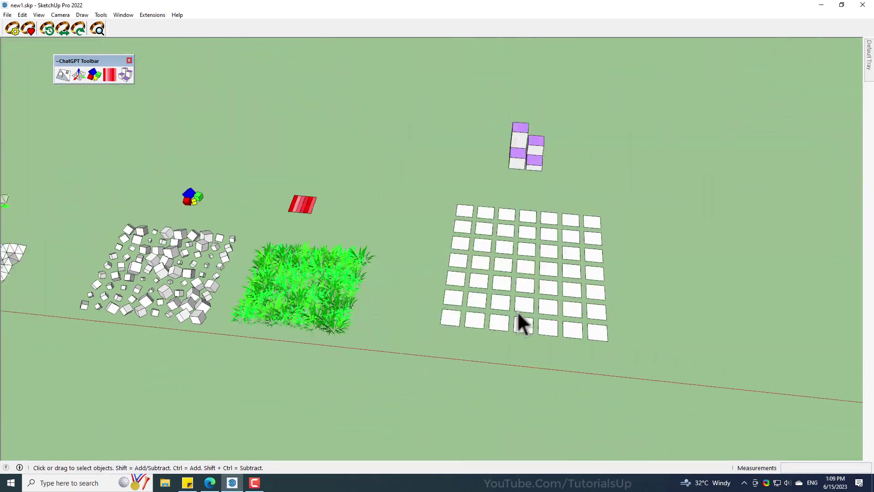
{"action": "middle_click_drag", "start_coordinate": [519, 311], "coordinate": [613, 355]}
{"action": "left_click_drag", "start_coordinate": [701, 414], "coordinate": [308, 129]}
{"action": "middle_click_drag", "start_coordinate": [308, 129], "coordinate": [179, 143]}
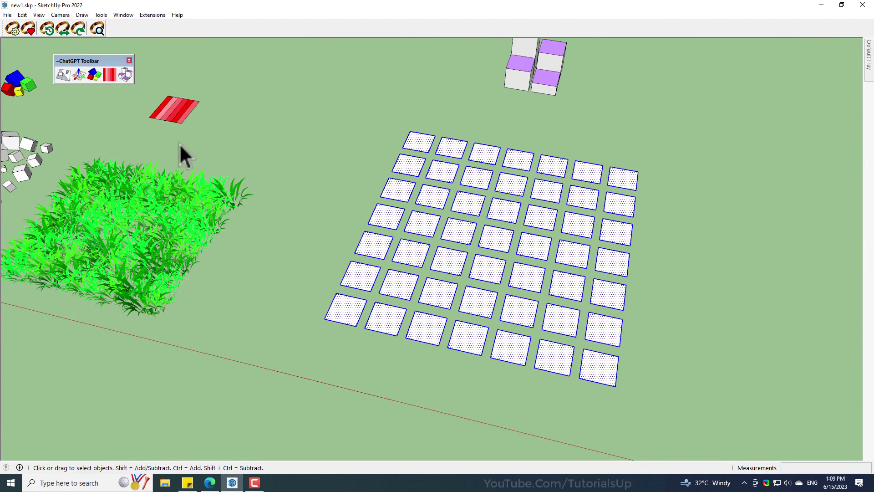
Step: Push-pull the selected square faces by random heights with a minimum value of 100, and clear the selection
{"action": "left_click", "coordinate": [123, 74]}
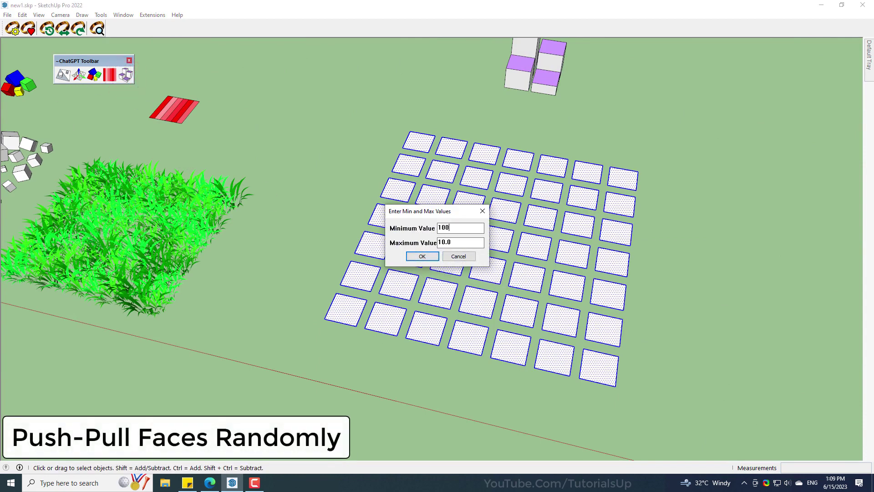
{"action": "left_click", "coordinate": [430, 258]}
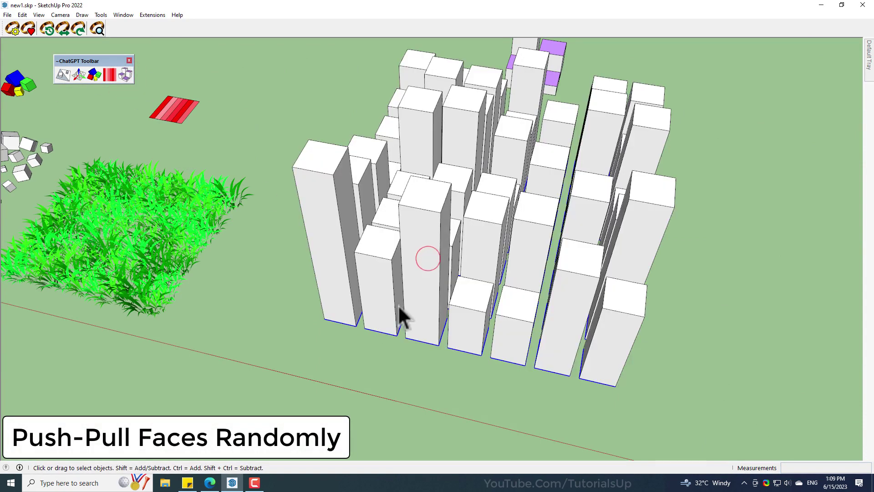
{"action": "scroll", "coordinate": [398, 305], "scroll_direction": "down", "scroll_amount": 5}
{"action": "middle_click_drag", "start_coordinate": [397, 305], "coordinate": [512, 338]}
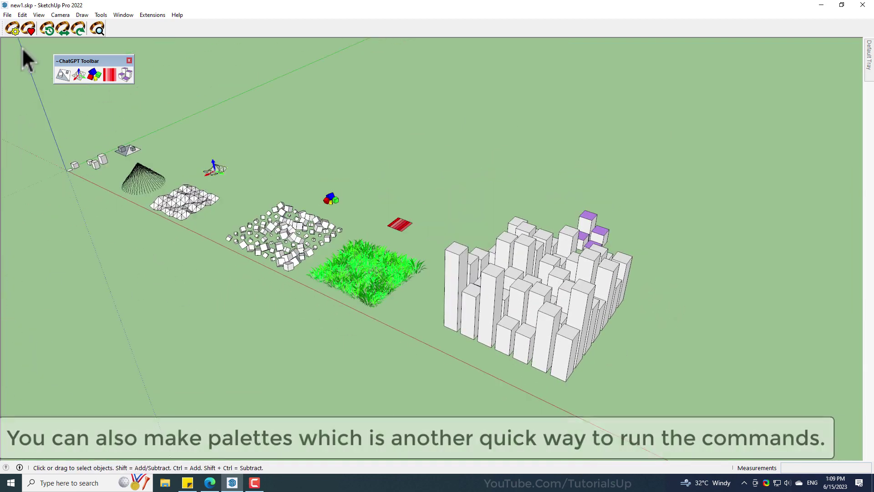
Step: Open the Master Toolbar Manager and turn on the visibility of the LordOfTheToolbars Vignette stripe
{"action": "left_click", "coordinate": [13, 30]}
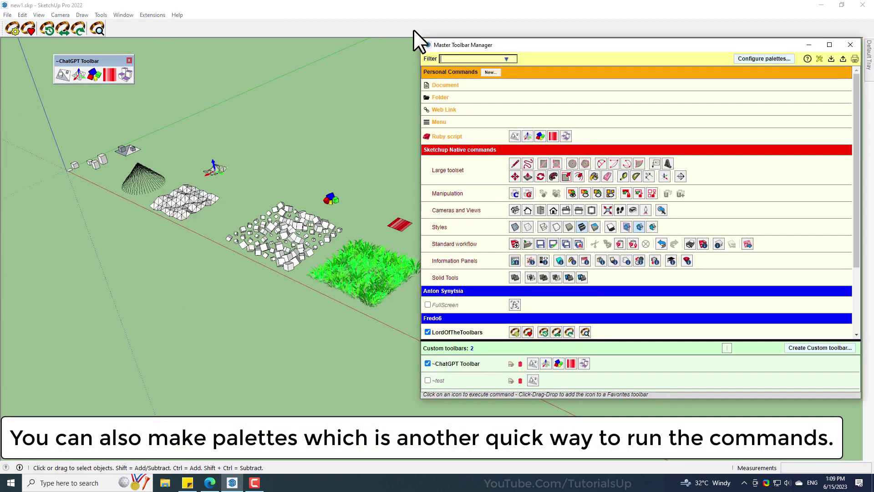
{"action": "left_click", "coordinate": [154, 14]}
{"action": "mouse_move", "coordinate": [103, 17]}
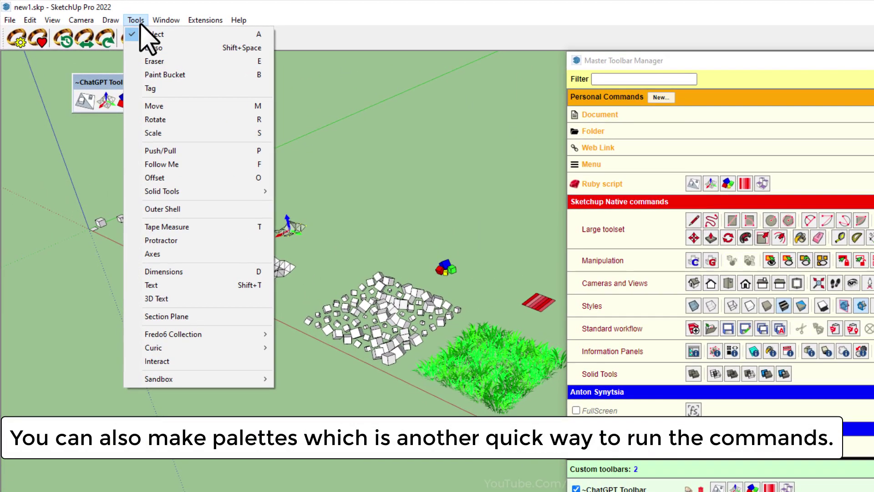
{"action": "mouse_move", "coordinate": [233, 335]}
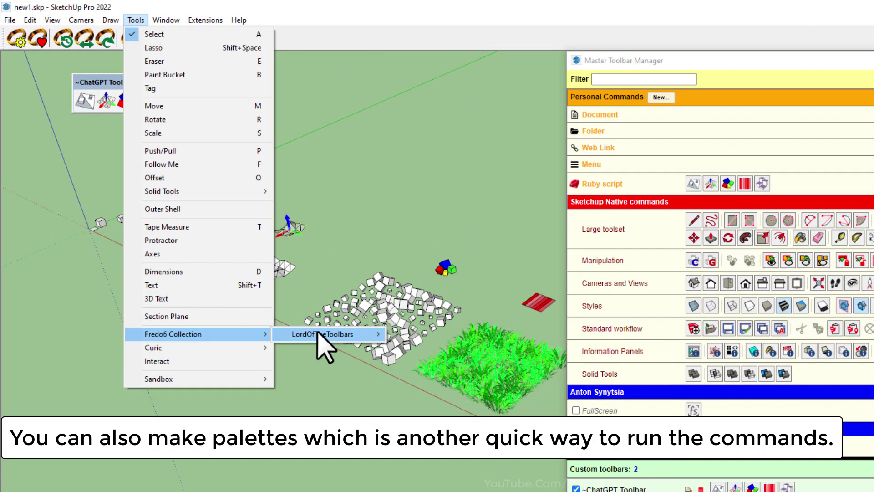
{"action": "mouse_move", "coordinate": [319, 333]}
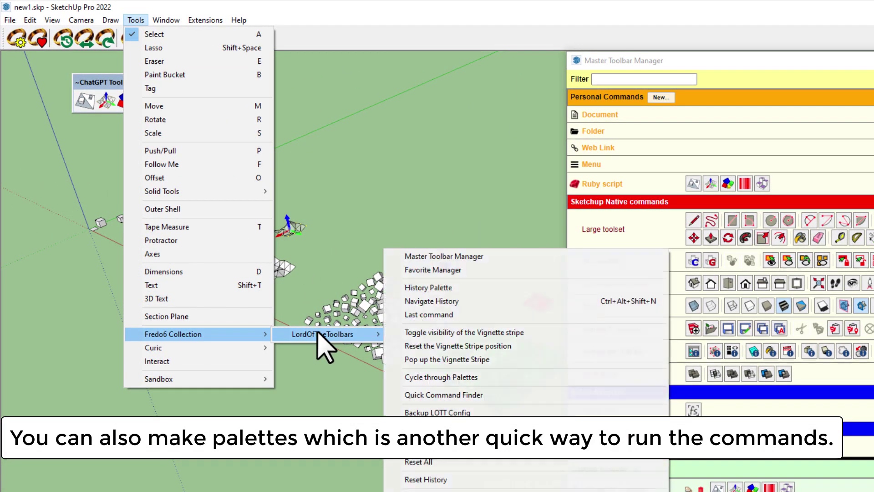
{"action": "left_click", "coordinate": [497, 332]}
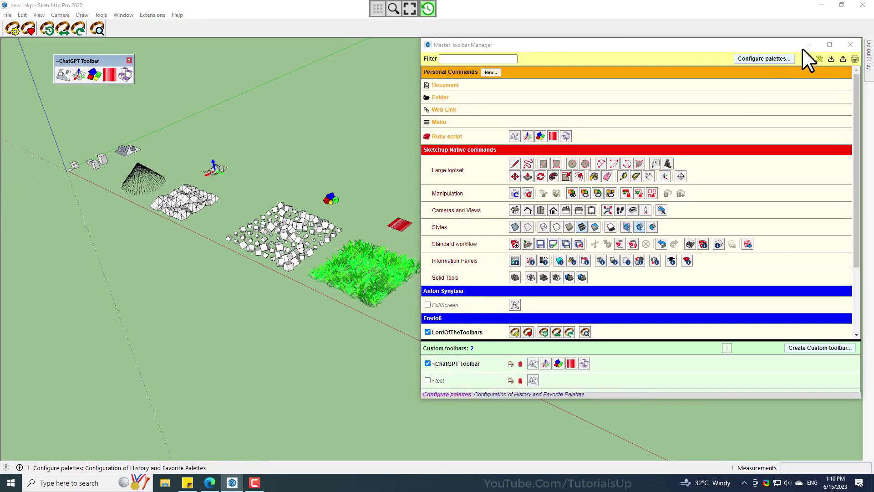
Step: Dock the floating ~ChatGPT Toolbar beside the LordOfTheToolbars toolbar and start a new favorite palette named ChatGPT
{"action": "left_click_drag", "start_coordinate": [110, 62], "coordinate": [163, 28]}
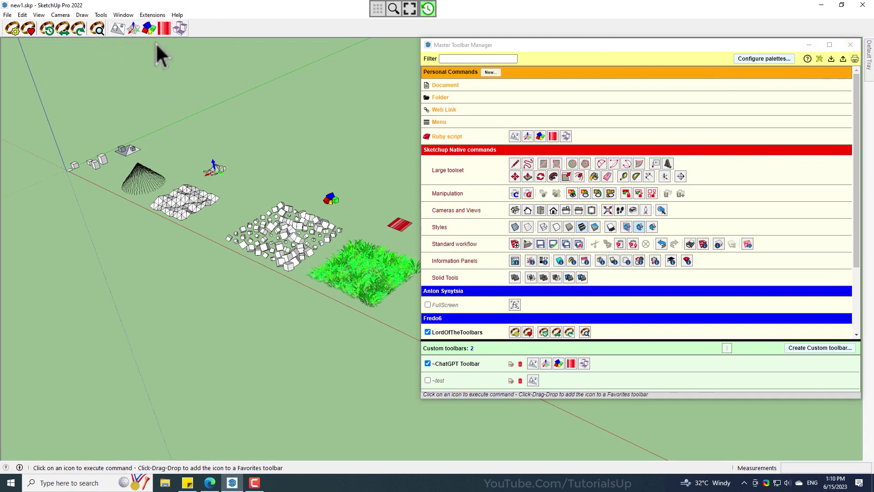
{"action": "left_click", "coordinate": [761, 59]}
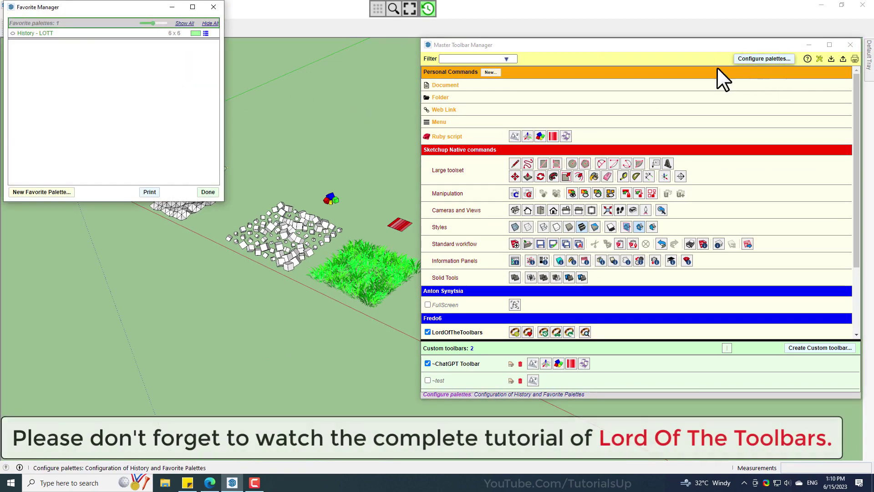
{"action": "left_click", "coordinate": [47, 192]}
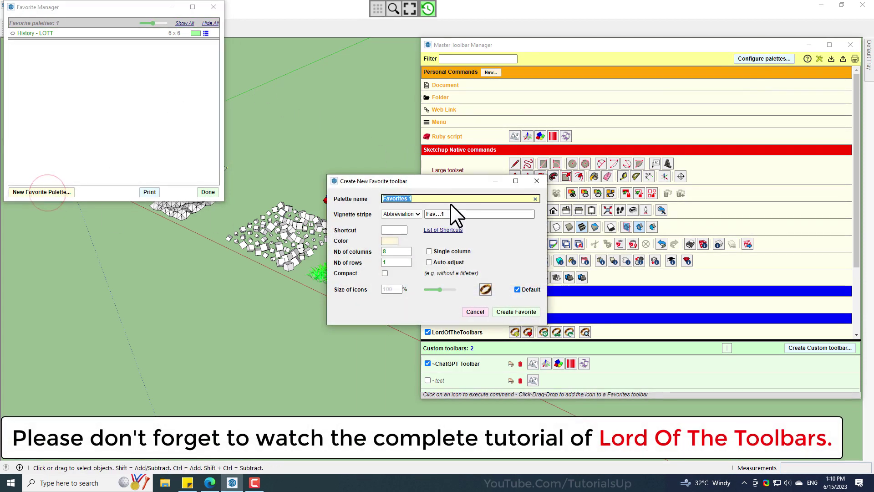
{"action": "left_click_drag", "start_coordinate": [444, 185], "coordinate": [351, 207]}
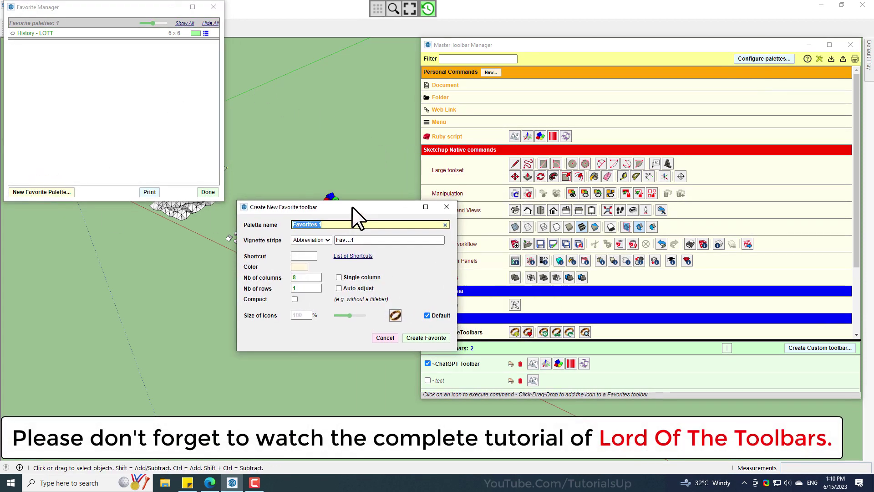
{"action": "type", "text": "ChatGPT"}
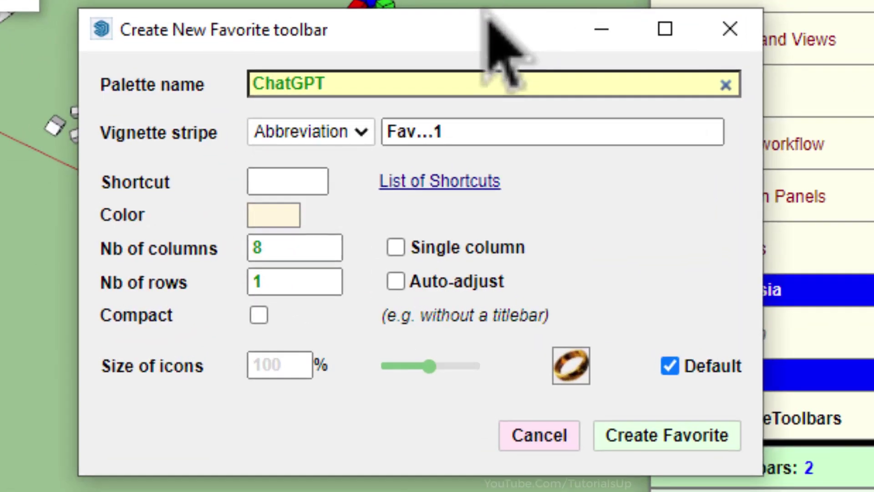
Step: Set the new ChatGPT palette's vignette stripe to Icon and open the Icon Selector
{"action": "left_click", "coordinate": [357, 131]}
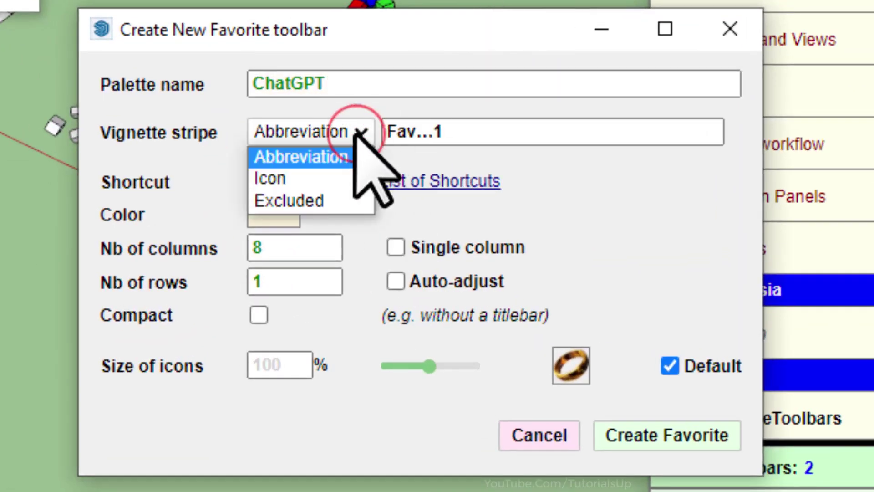
{"action": "left_click", "coordinate": [333, 180]}
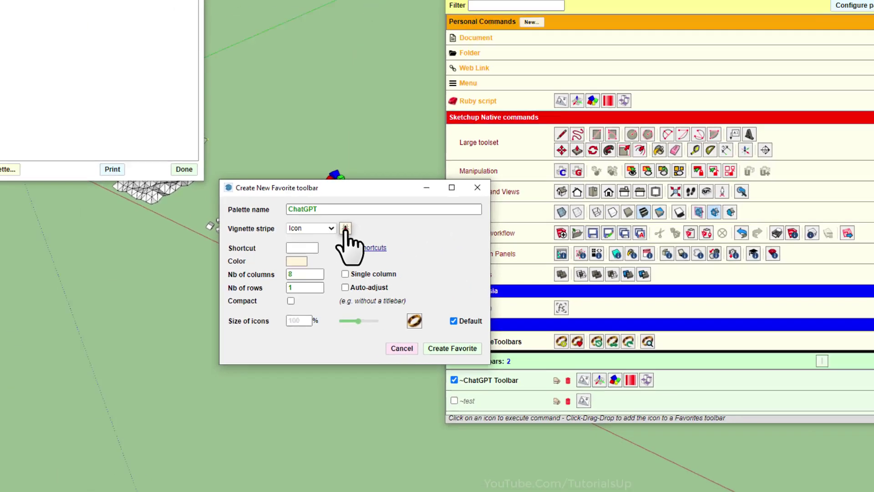
{"action": "left_click", "coordinate": [387, 147]}
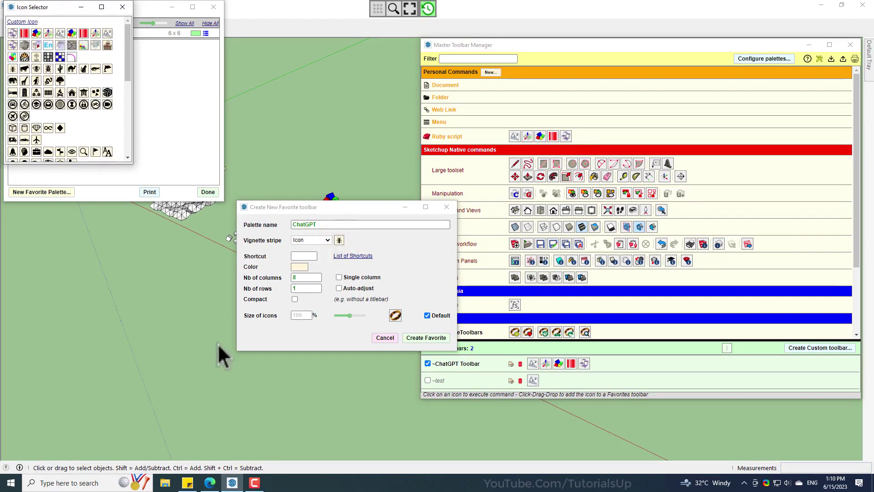
Step: Switch to the ChatGPT page in the browser and capture its green logo with a rectangular Snip & Sketch snip
{"action": "left_click", "coordinate": [210, 483]}
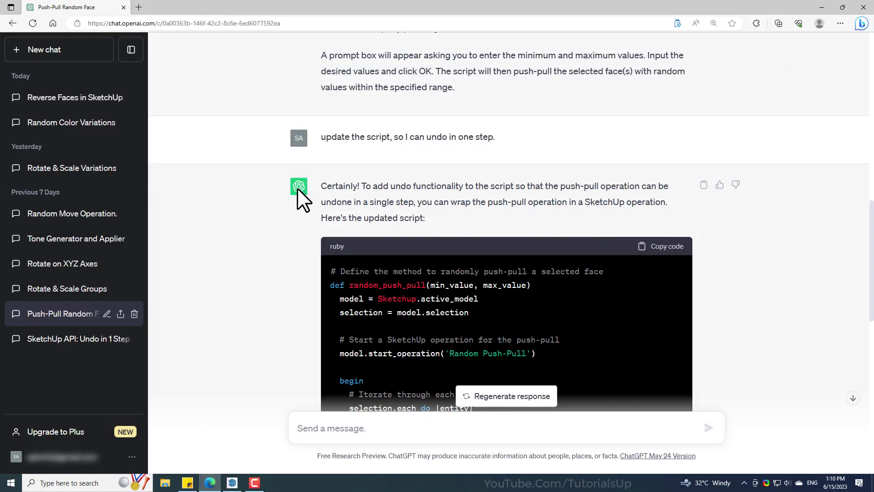
{"action": "right_click", "coordinate": [296, 188]}
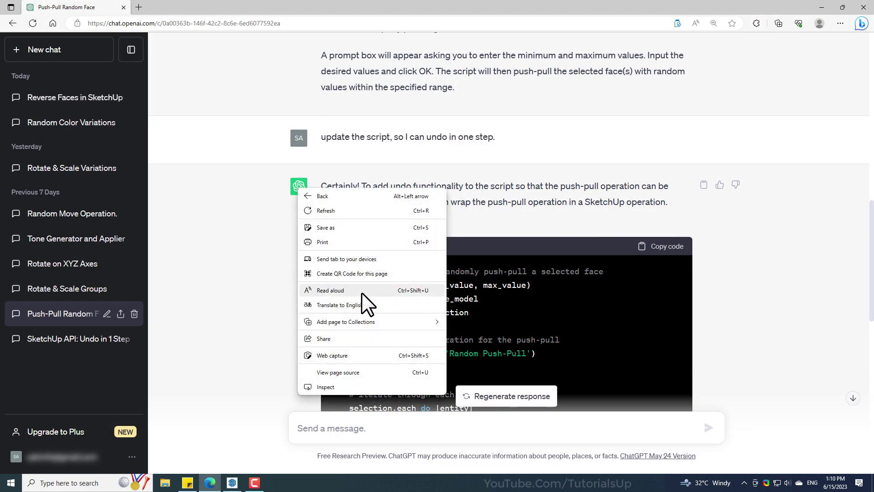
{"action": "left_click", "coordinate": [240, 296]}
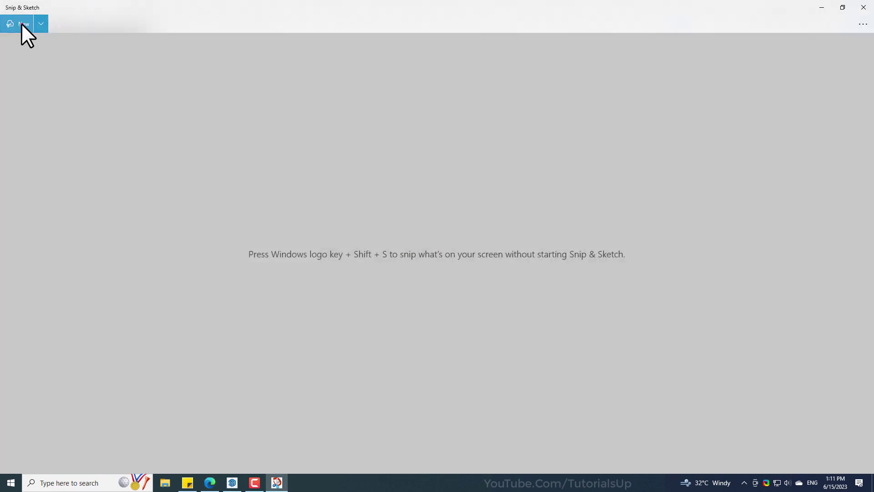
{"action": "left_click", "coordinate": [21, 24]}
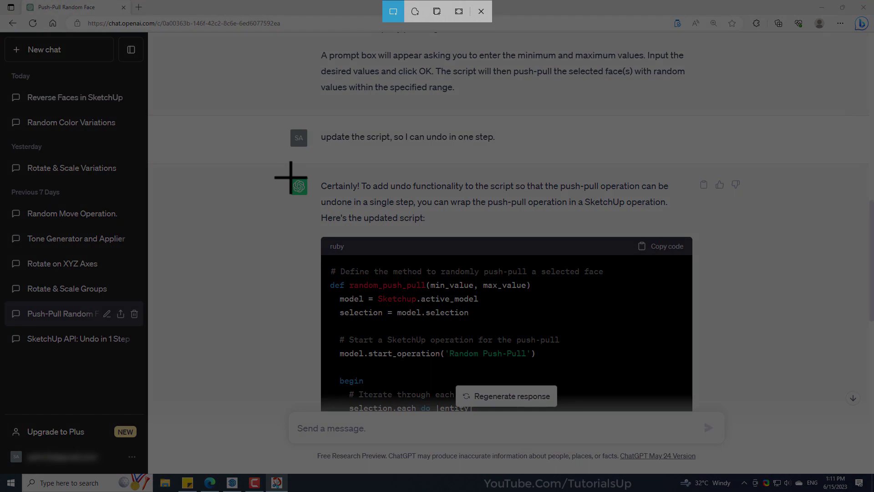
{"action": "left_click_drag", "start_coordinate": [288, 176], "coordinate": [307, 195]}
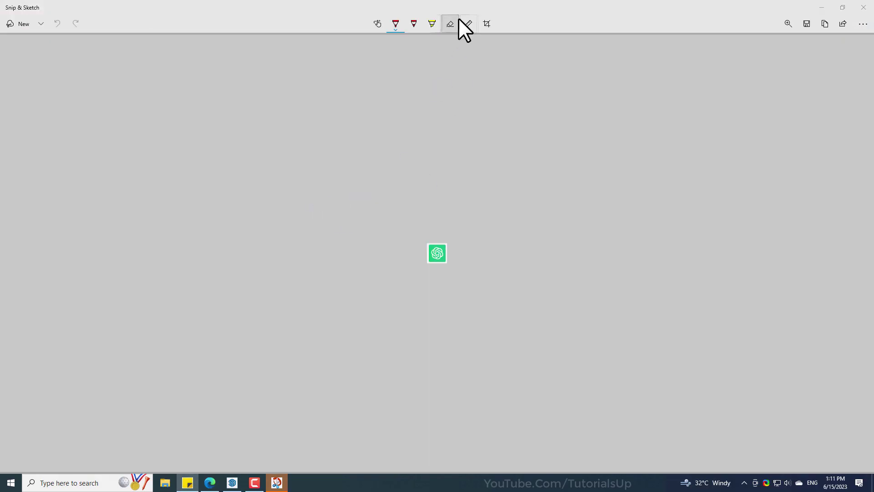
Step: Save the logo snip to the Desktop as a PNG named chatgpt, close Snip & Sketch and return to SketchUp
{"action": "left_click", "coordinate": [805, 24]}
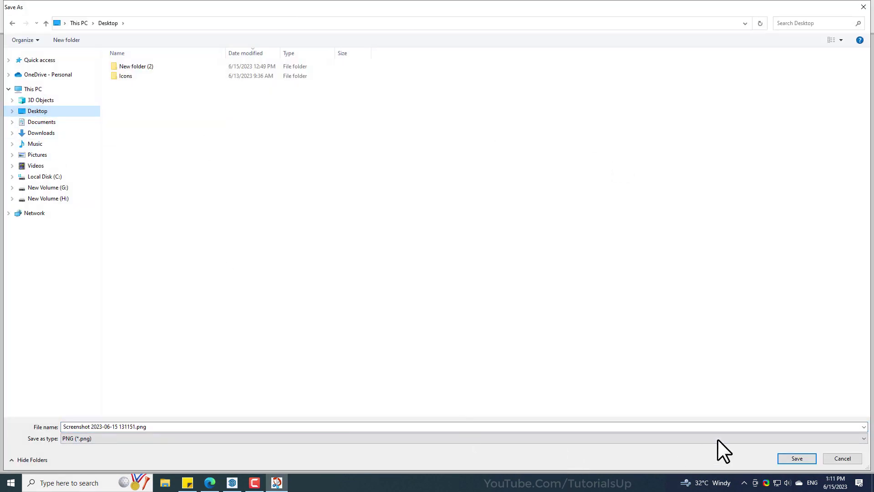
{"action": "left_click", "coordinate": [245, 425]}
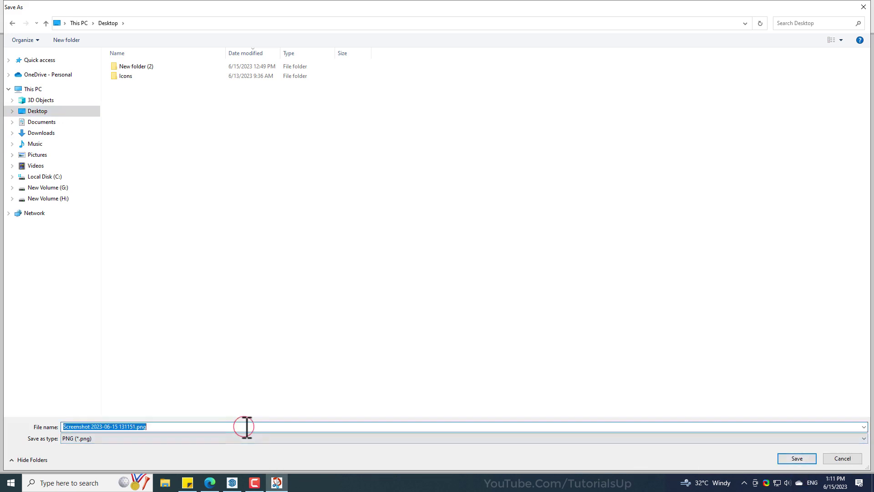
{"action": "type", "text": "chatgpt"}
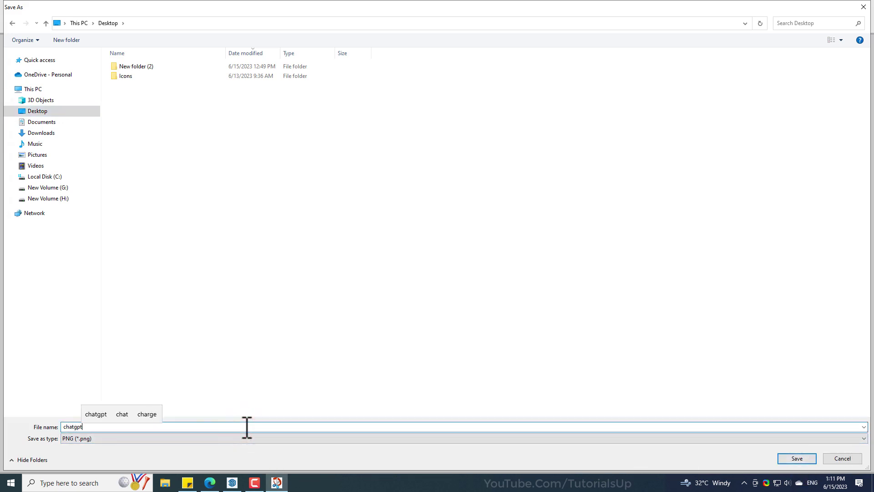
{"action": "left_click", "coordinate": [291, 295]}
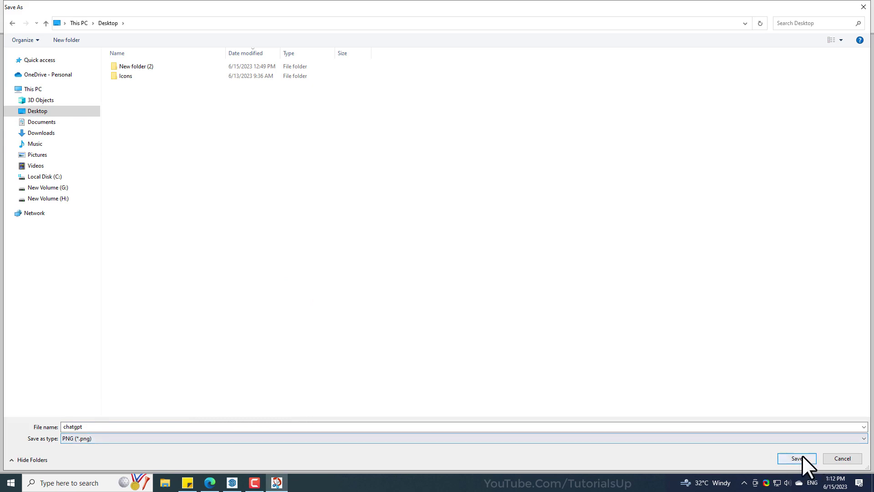
{"action": "left_click", "coordinate": [798, 458]}
{"action": "left_click", "coordinate": [861, 7]}
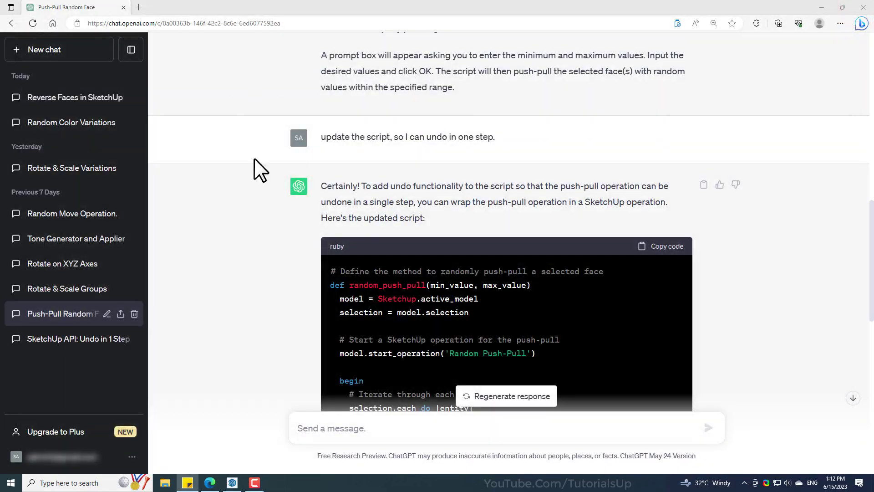
{"action": "left_click", "coordinate": [821, 7]}
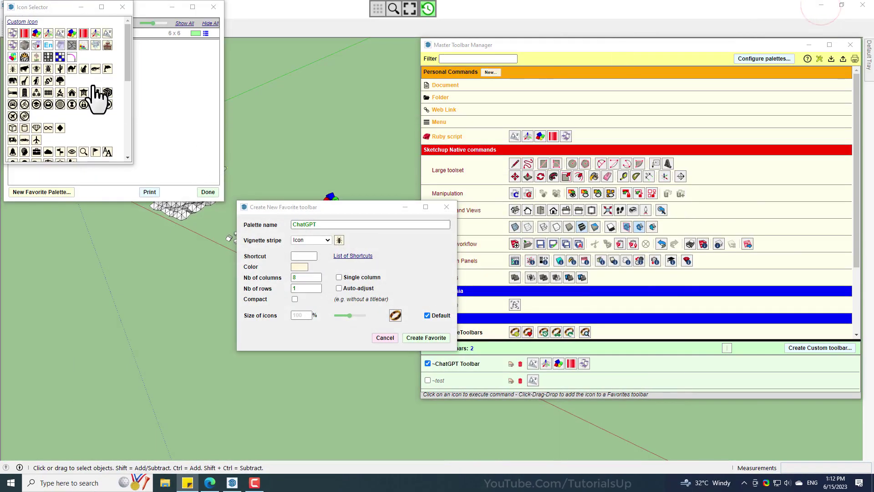
Step: Choose the chatgpt image from the Desktop as the custom vignette icon and create the favorite palette
{"action": "left_click", "coordinate": [26, 22]}
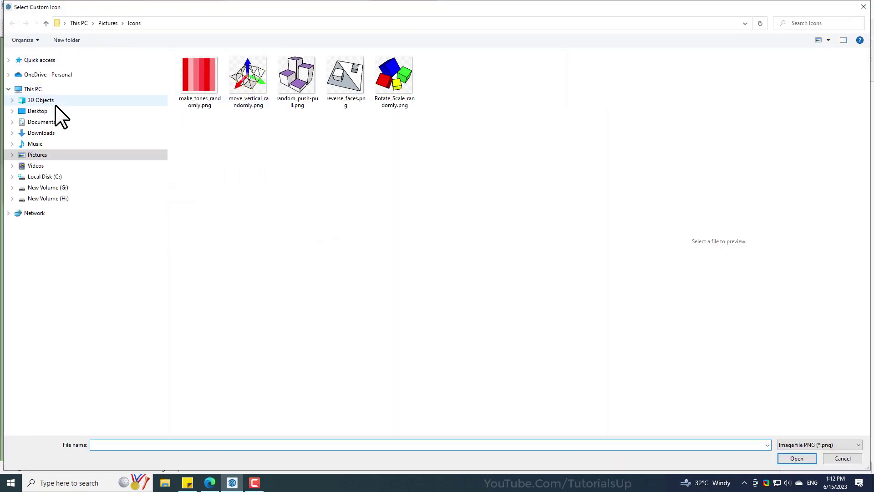
{"action": "left_click", "coordinate": [38, 111]}
{"action": "left_click", "coordinate": [215, 66]}
{"action": "double_click", "coordinate": [214, 66]}
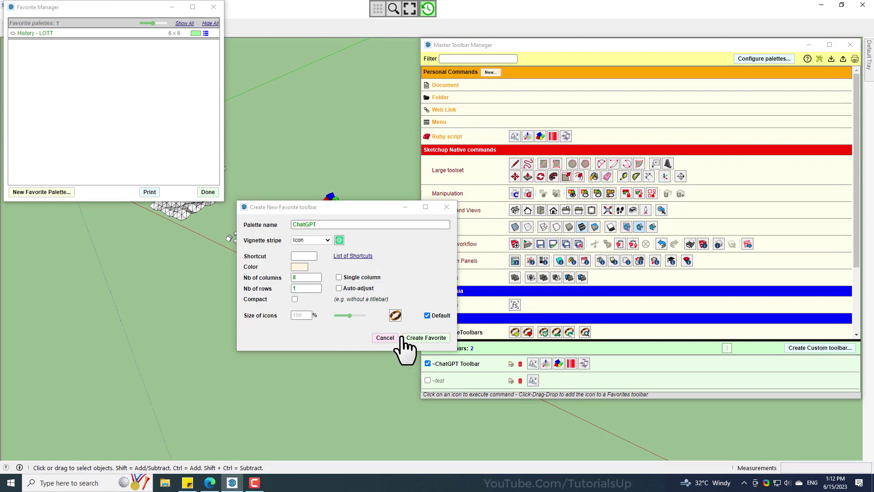
{"action": "left_click", "coordinate": [428, 338]}
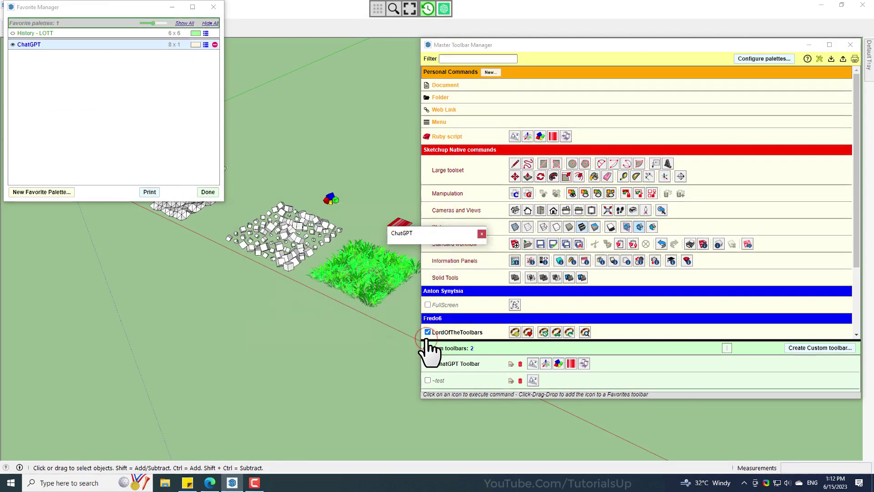
Step: Move the ChatGPT palette into free space, add all five Ruby script commands to it, and close both manager windows
{"action": "left_click_drag", "start_coordinate": [433, 229], "coordinate": [333, 82]}
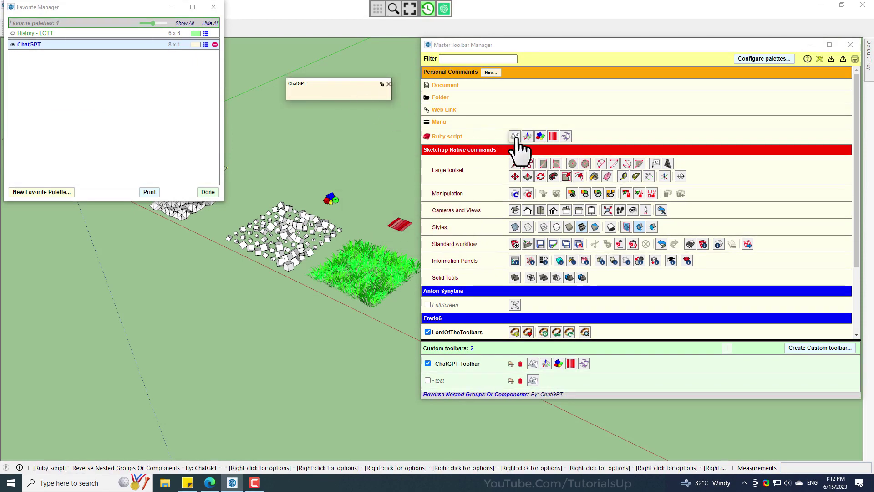
{"action": "left_click_drag", "start_coordinate": [514, 136], "coordinate": [310, 93]}
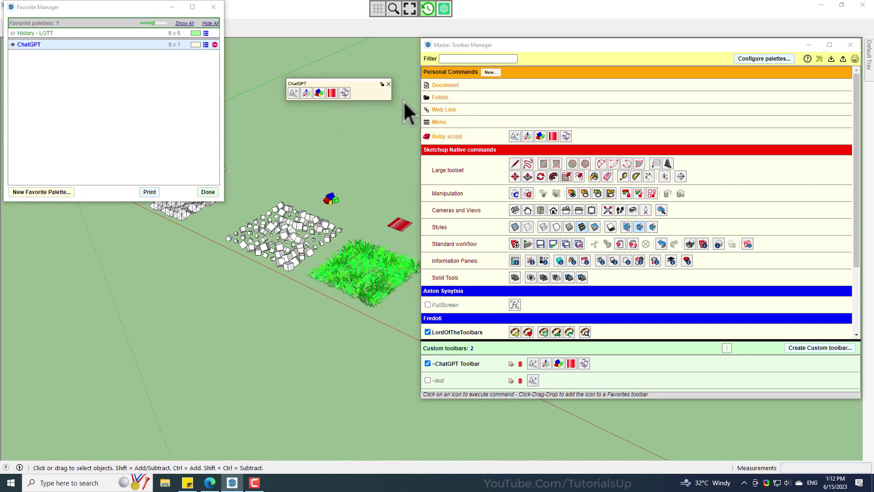
{"action": "left_click", "coordinate": [850, 45]}
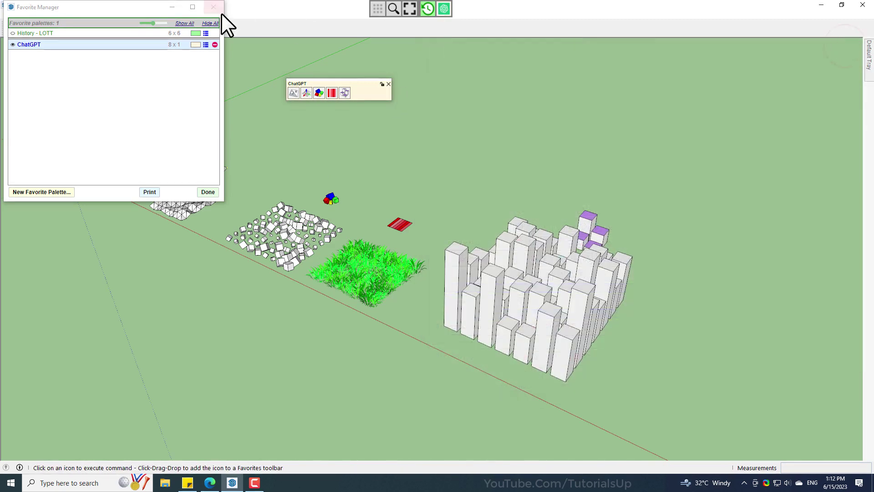
{"action": "left_click", "coordinate": [215, 8]}
Step: Close the floating ChatGPT palette and call it up again from the vignette stripe
{"action": "left_click", "coordinate": [387, 84]}
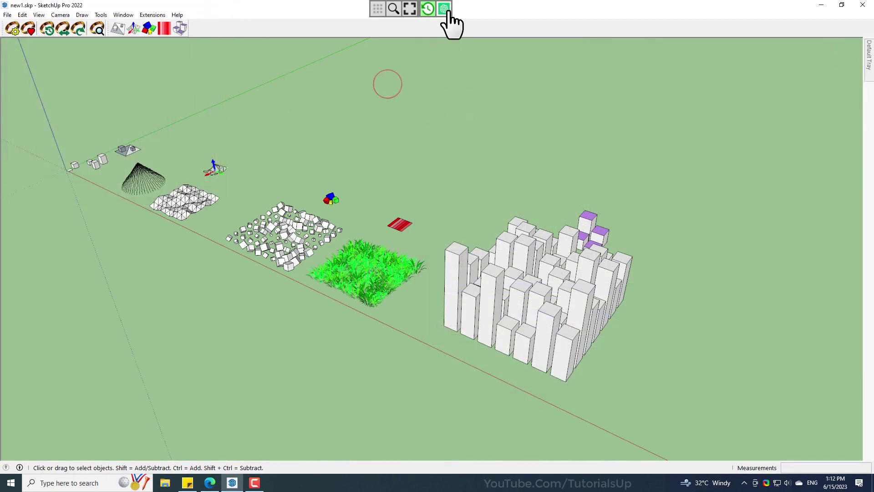
{"action": "left_click", "coordinate": [448, 11]}
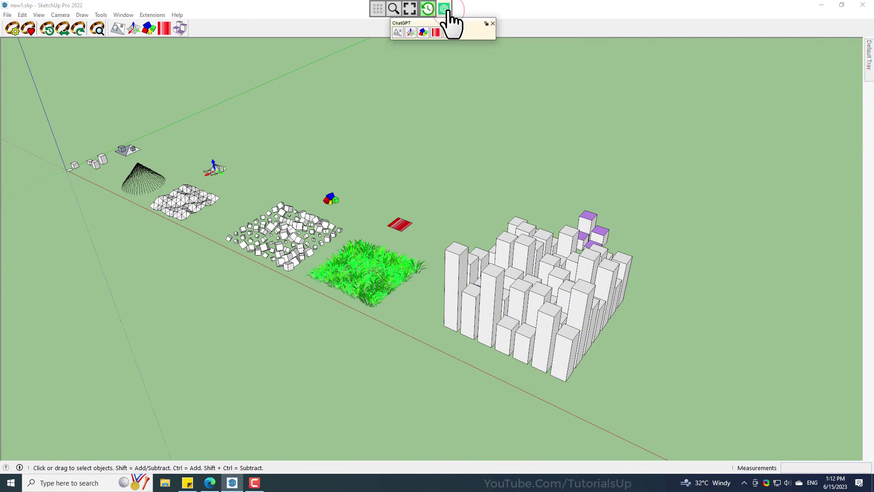
{"action": "left_click", "coordinate": [359, 137]}
Step: Randomly rotate and scale the grid of cubes with 0–90 degree rotations and 0.5–2.0 scale, accept one extra variation, and clear the selection
{"action": "scroll", "coordinate": [48, 156], "scroll_direction": "up", "scroll_amount": 4}
{"action": "mouse_move", "coordinate": [185, 167]}
{"action": "middle_mouse_down"}
{"action": "mouse_move", "coordinate": [256, 231]}
{"action": "mouse_move", "coordinate": [261, 253]}
{"action": "mouse_move", "coordinate": [360, 320]}
{"action": "middle_mouse_up"}
{"action": "scroll", "coordinate": [261, 252], "scroll_direction": "down", "scroll_amount": 4}
{"action": "scroll", "coordinate": [296, 257], "scroll_direction": "up", "scroll_amount": 4}
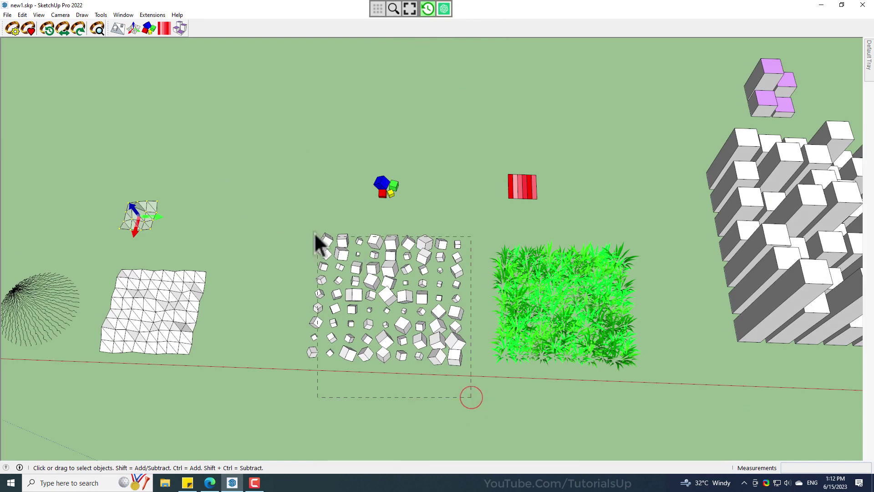
{"action": "left_click_drag", "start_coordinate": [289, 216], "coordinate": [289, 216]}
{"action": "left_click", "coordinate": [443, 8]}
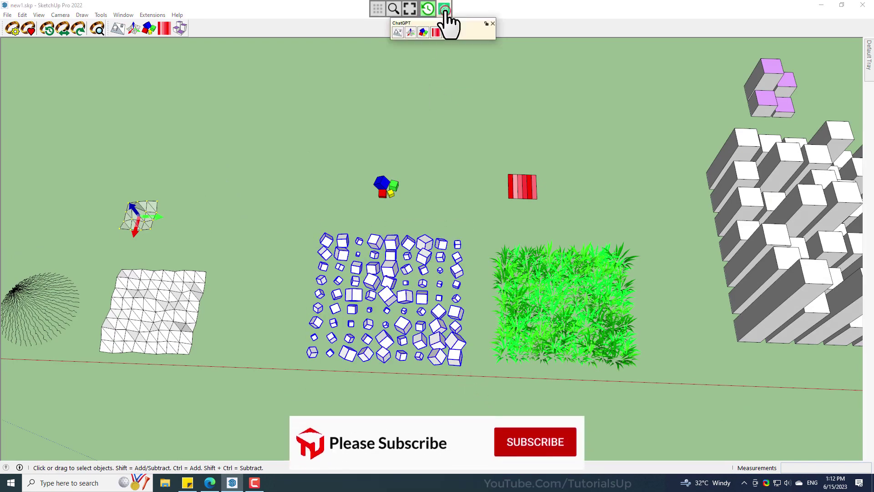
{"action": "left_click", "coordinate": [423, 32]}
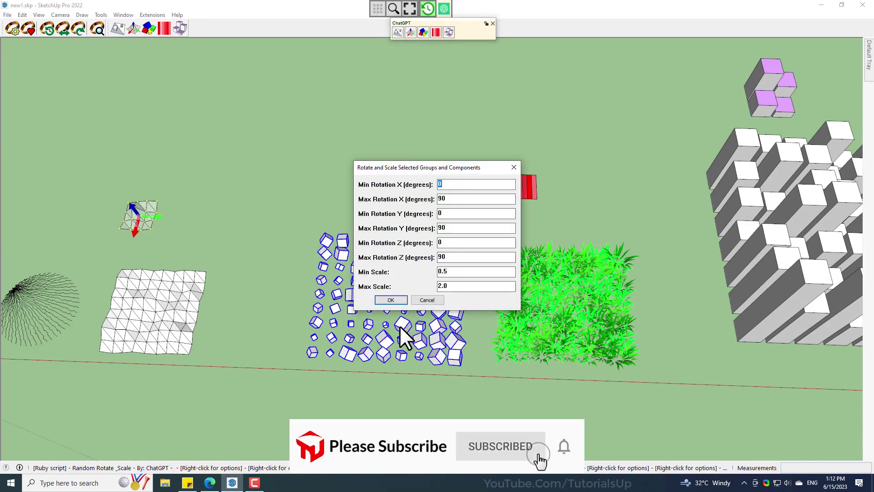
{"action": "left_click", "coordinate": [391, 299]}
{"action": "left_click", "coordinate": [434, 260]}
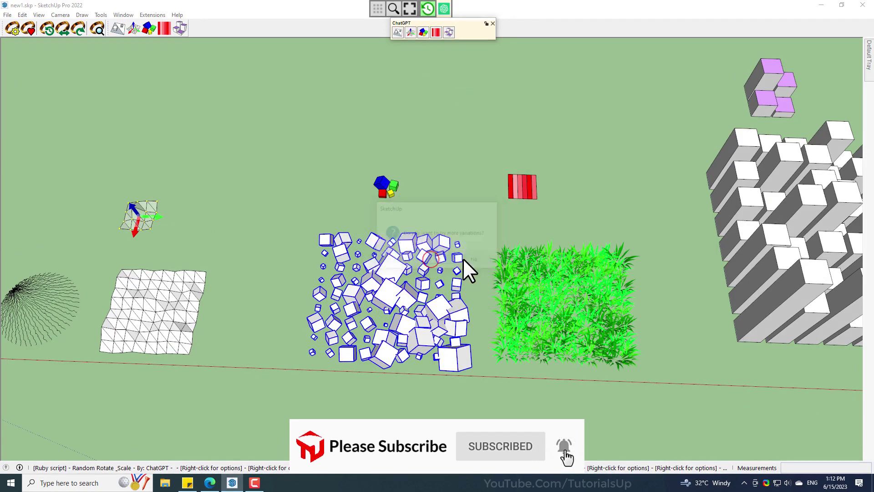
{"action": "left_click", "coordinate": [485, 262]}
{"action": "left_click", "coordinate": [454, 187]}
Step: Randomly move the endpoints of the large triangulated mesh with a maximum X distance of 5, decline more variations, and clear the selection
{"action": "scroll", "coordinate": [583, 238], "scroll_direction": "down", "scroll_amount": 3}
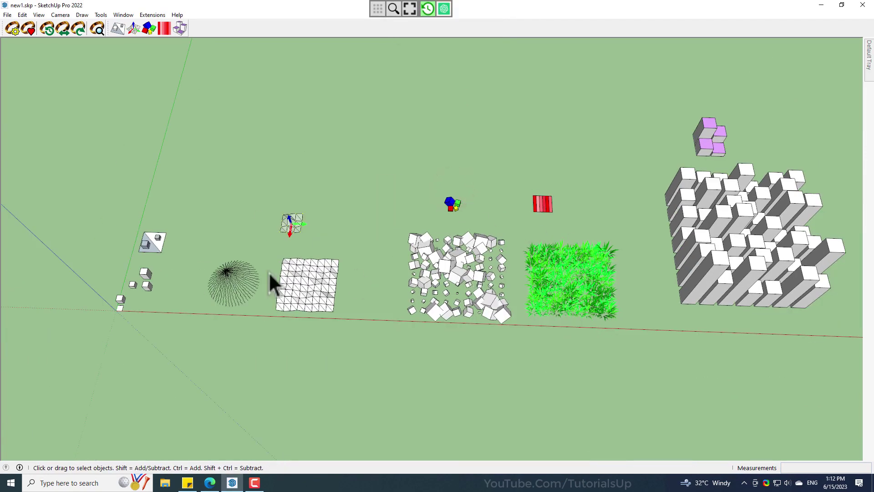
{"action": "scroll", "coordinate": [30, 281], "scroll_direction": "up", "scroll_amount": 6}
{"action": "scroll", "coordinate": [117, 268], "scroll_direction": "down", "scroll_amount": 2}
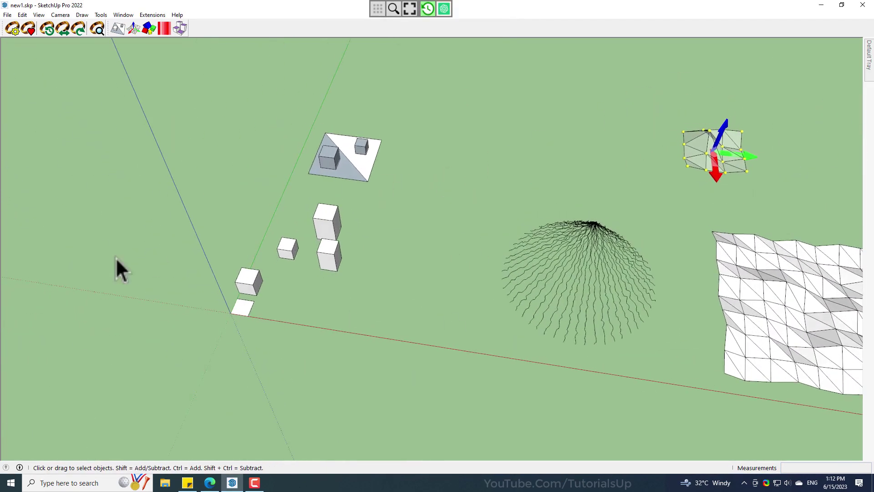
{"action": "scroll", "coordinate": [673, 328], "scroll_direction": "up", "scroll_amount": 4}
{"action": "left_click", "coordinate": [670, 297]}
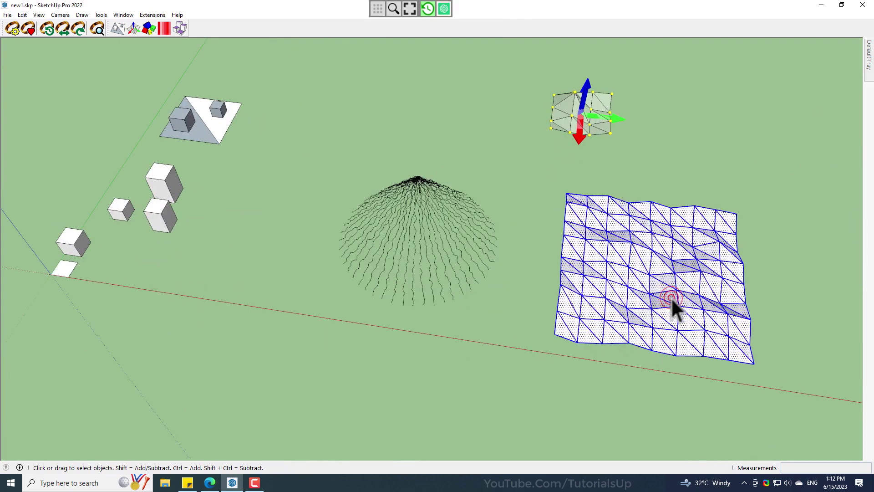
{"action": "left_click", "coordinate": [445, 10]}
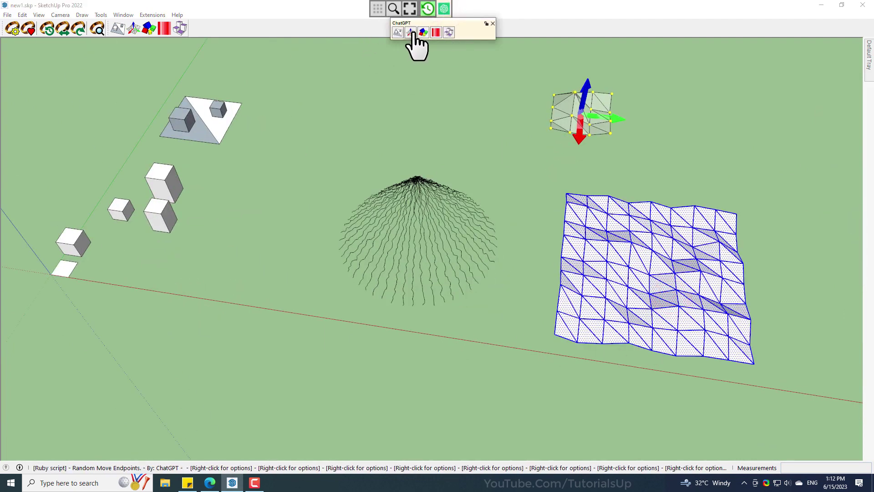
{"action": "left_click", "coordinate": [411, 33]}
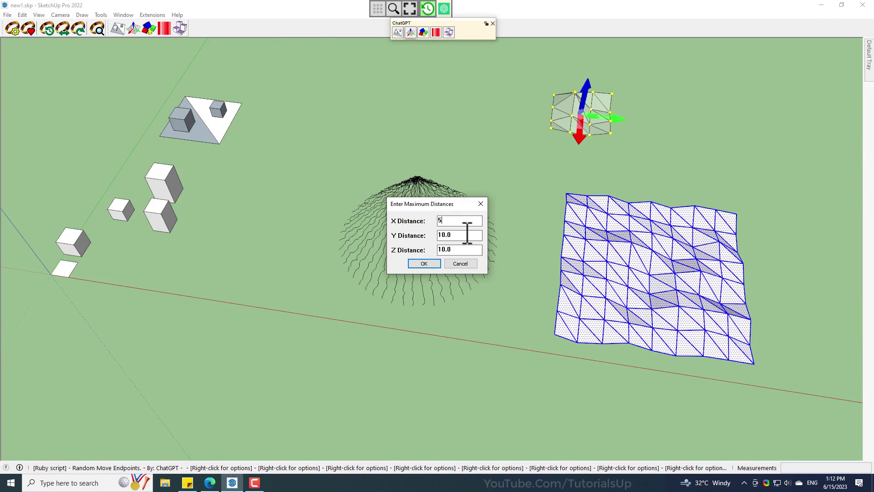
{"action": "left_click", "coordinate": [428, 263]}
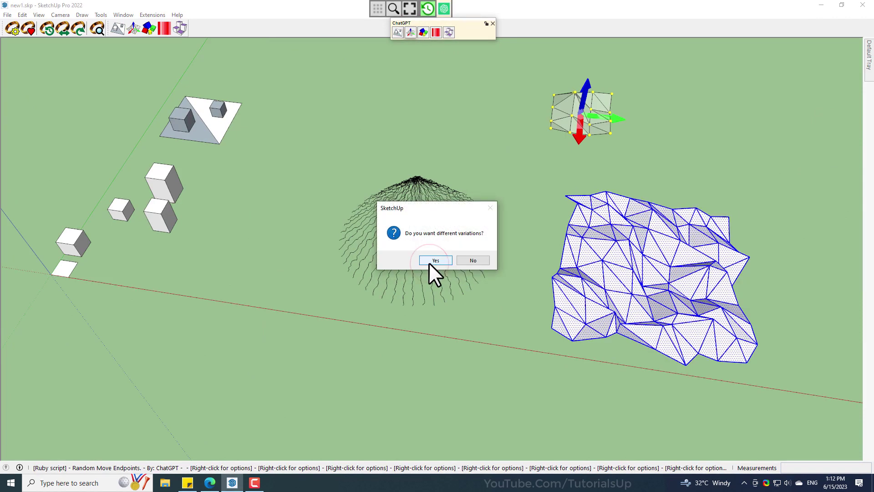
{"action": "left_click", "coordinate": [470, 260]}
{"action": "left_click", "coordinate": [394, 381]}
Step: Open the Random Move Endpoints personal command for editing from the Master Toolbar Manager
{"action": "scroll", "coordinate": [168, 263], "scroll_direction": "down", "scroll_amount": 10}
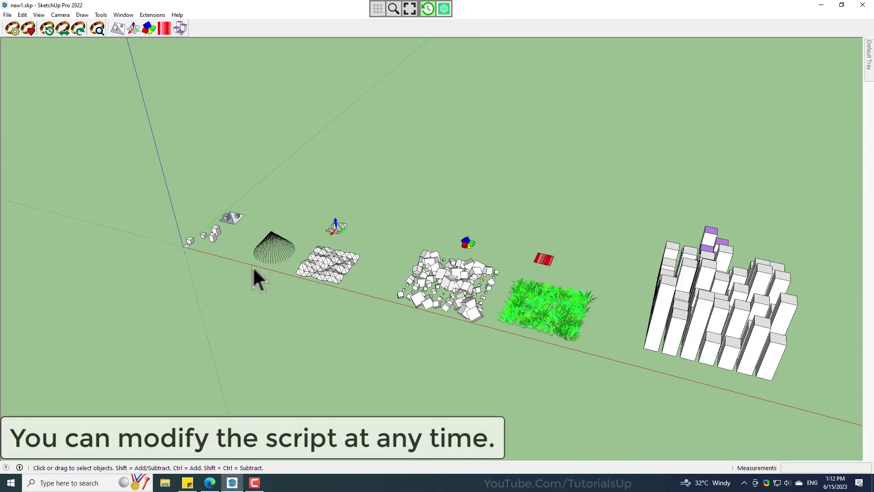
{"action": "scroll", "coordinate": [253, 266], "scroll_direction": "down", "scroll_amount": 3}
{"action": "scroll", "coordinate": [531, 318], "scroll_direction": "up", "scroll_amount": 2}
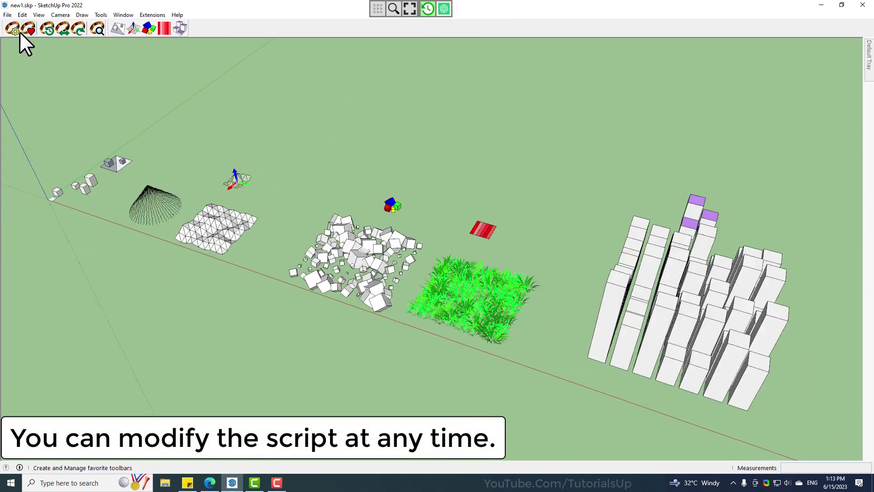
{"action": "left_click", "coordinate": [13, 28]}
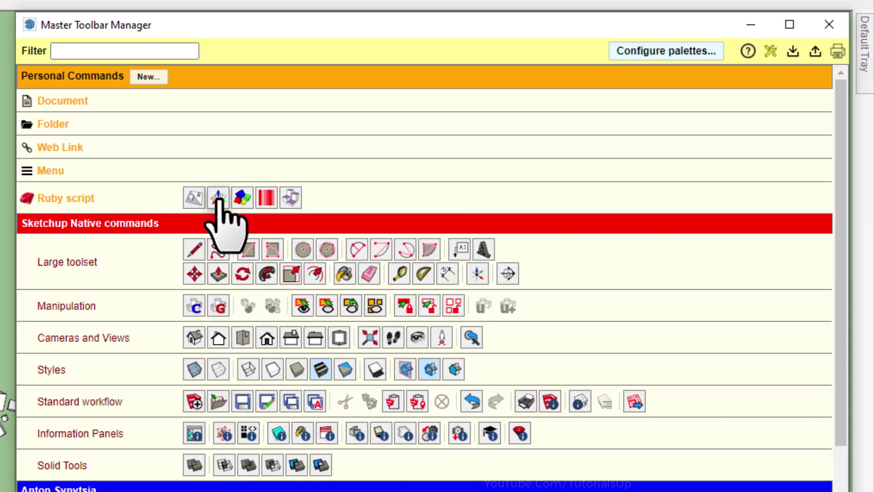
{"action": "right_click", "coordinate": [517, 140]}
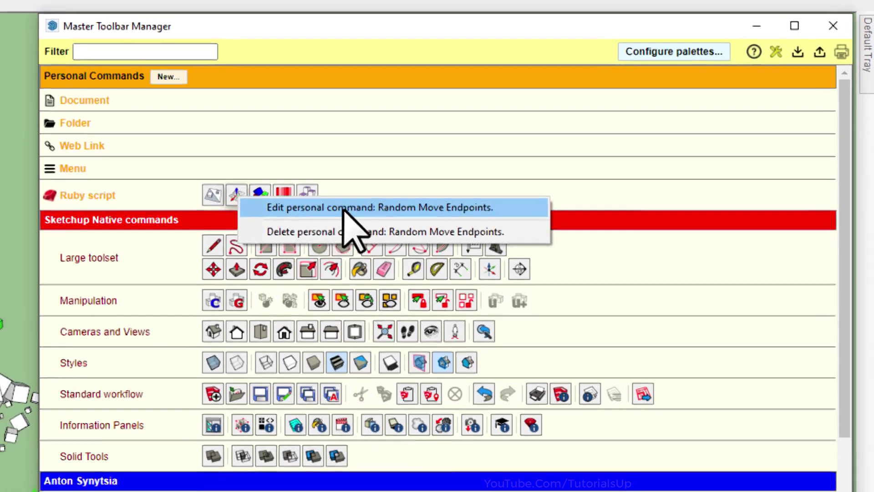
{"action": "left_click", "coordinate": [300, 211]}
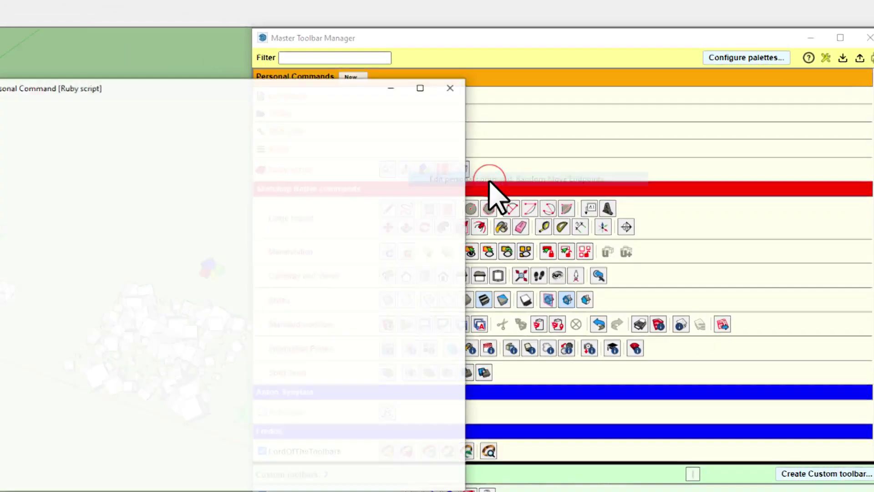
Step: Examine the Ruby code, name and description of the Random Move Endpoints command
{"action": "scroll", "coordinate": [268, 282], "scroll_direction": "down", "scroll_amount": 6}
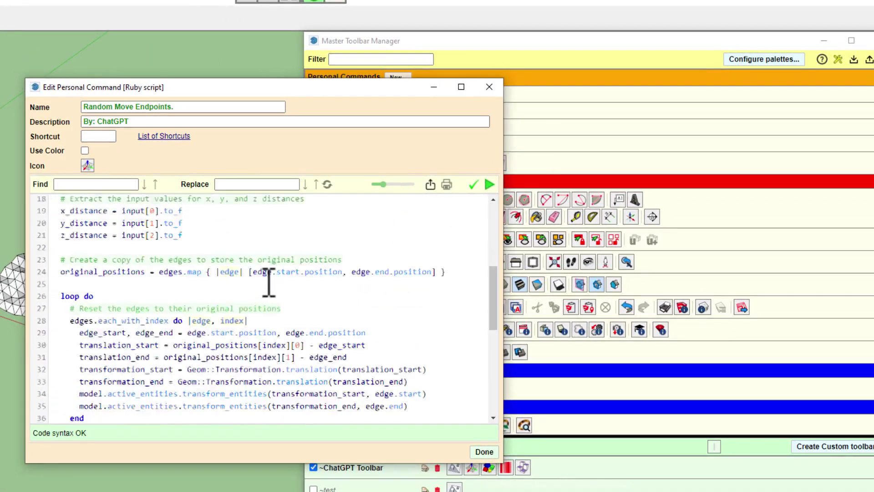
{"action": "scroll", "coordinate": [267, 318], "scroll_direction": "down", "scroll_amount": 6}
{"action": "scroll", "coordinate": [264, 355], "scroll_direction": "up", "scroll_amount": 15}
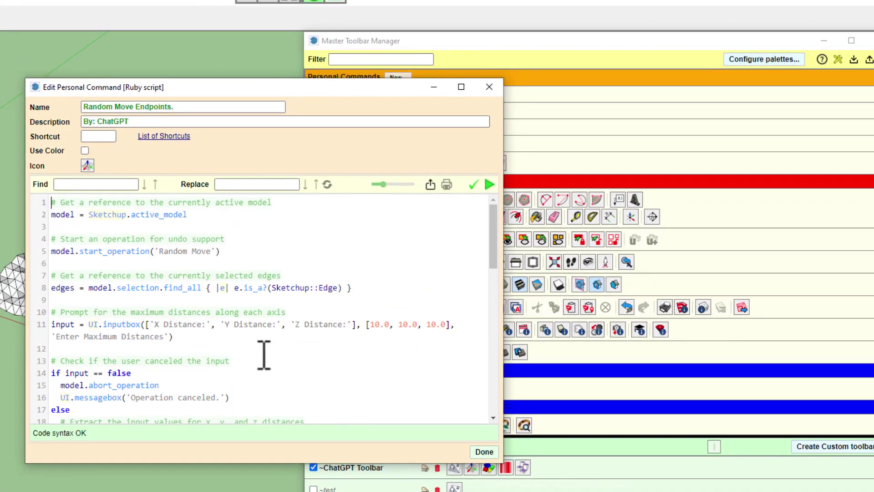
{"action": "left_click_drag", "start_coordinate": [193, 107], "coordinate": [87, 108]}
{"action": "left_click_drag", "start_coordinate": [147, 120], "coordinate": [61, 122]}
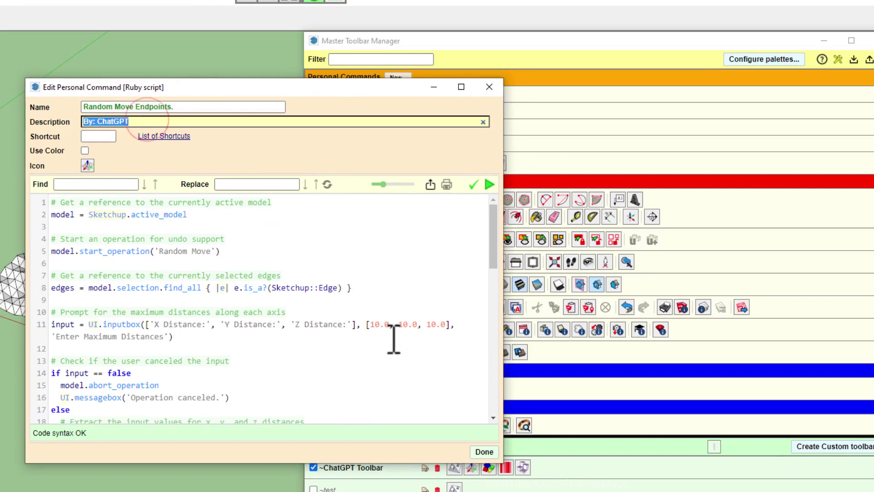
{"action": "left_click", "coordinate": [390, 337]}
{"action": "scroll", "coordinate": [272, 330], "scroll_direction": "down", "scroll_amount": 2}
{"action": "scroll", "coordinate": [273, 329], "scroll_direction": "down", "scroll_amount": 8}
Step: Finish editing the personal command and close the Master Toolbar Manager to return to the model
{"action": "left_click", "coordinate": [494, 452]}
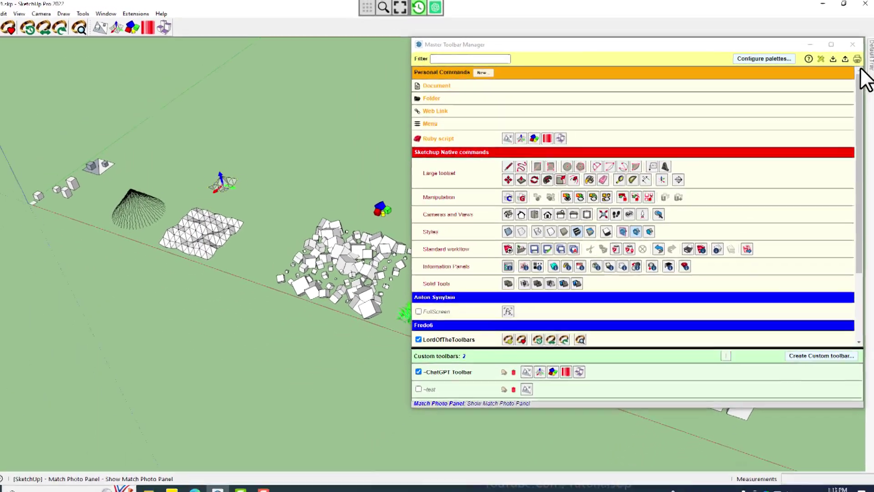
{"action": "left_click", "coordinate": [852, 45]}
{"action": "left_click", "coordinate": [506, 139]}
{"action": "scroll", "coordinate": [537, 321], "scroll_direction": "down", "scroll_amount": 2}
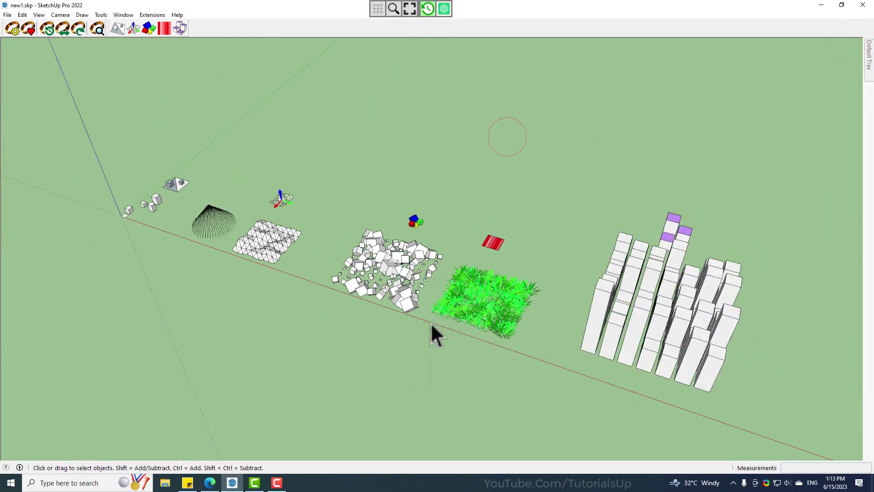
{"action": "scroll", "coordinate": [468, 302], "scroll_direction": "up", "scroll_amount": 1}
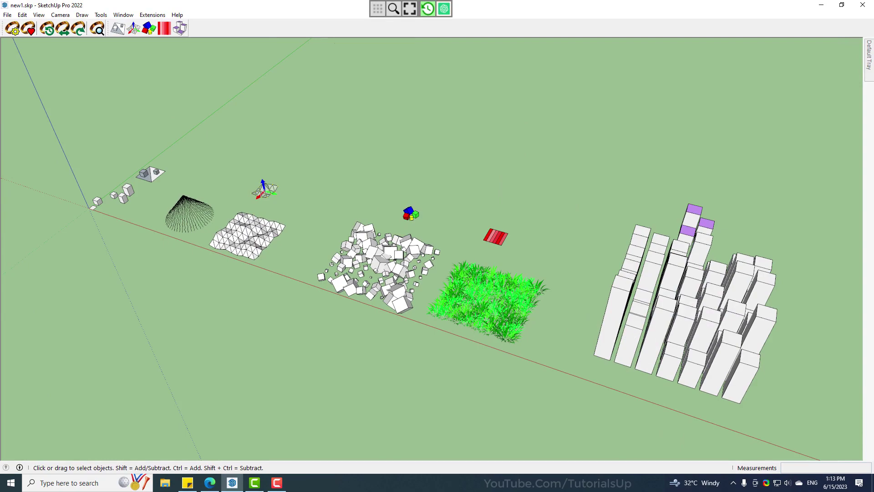